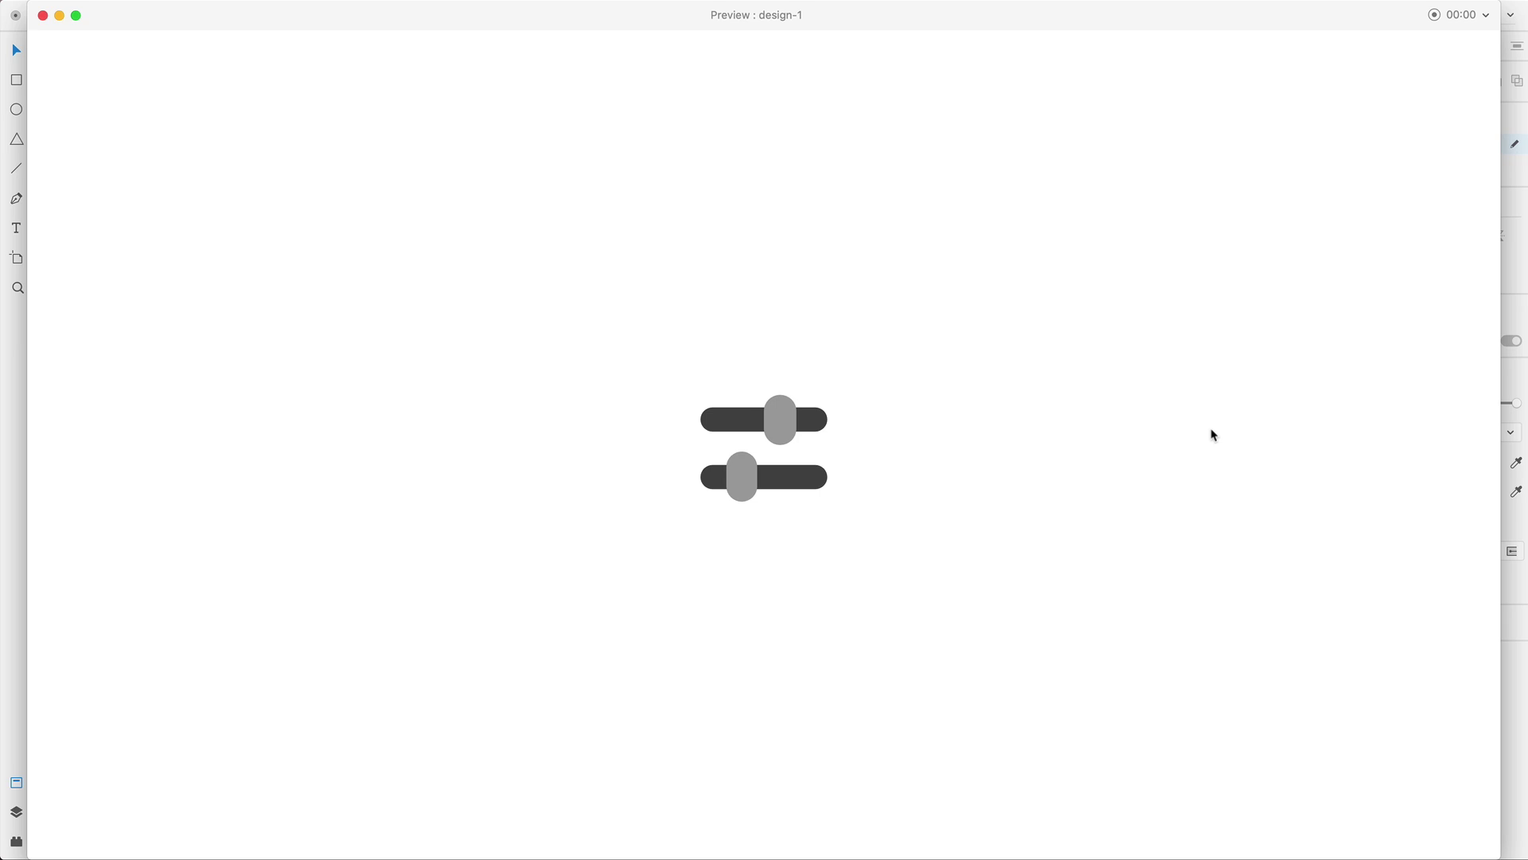
- Tap the slider icon twice in Preview to play its Auto-Animate states forward and back
left_click(777, 447)
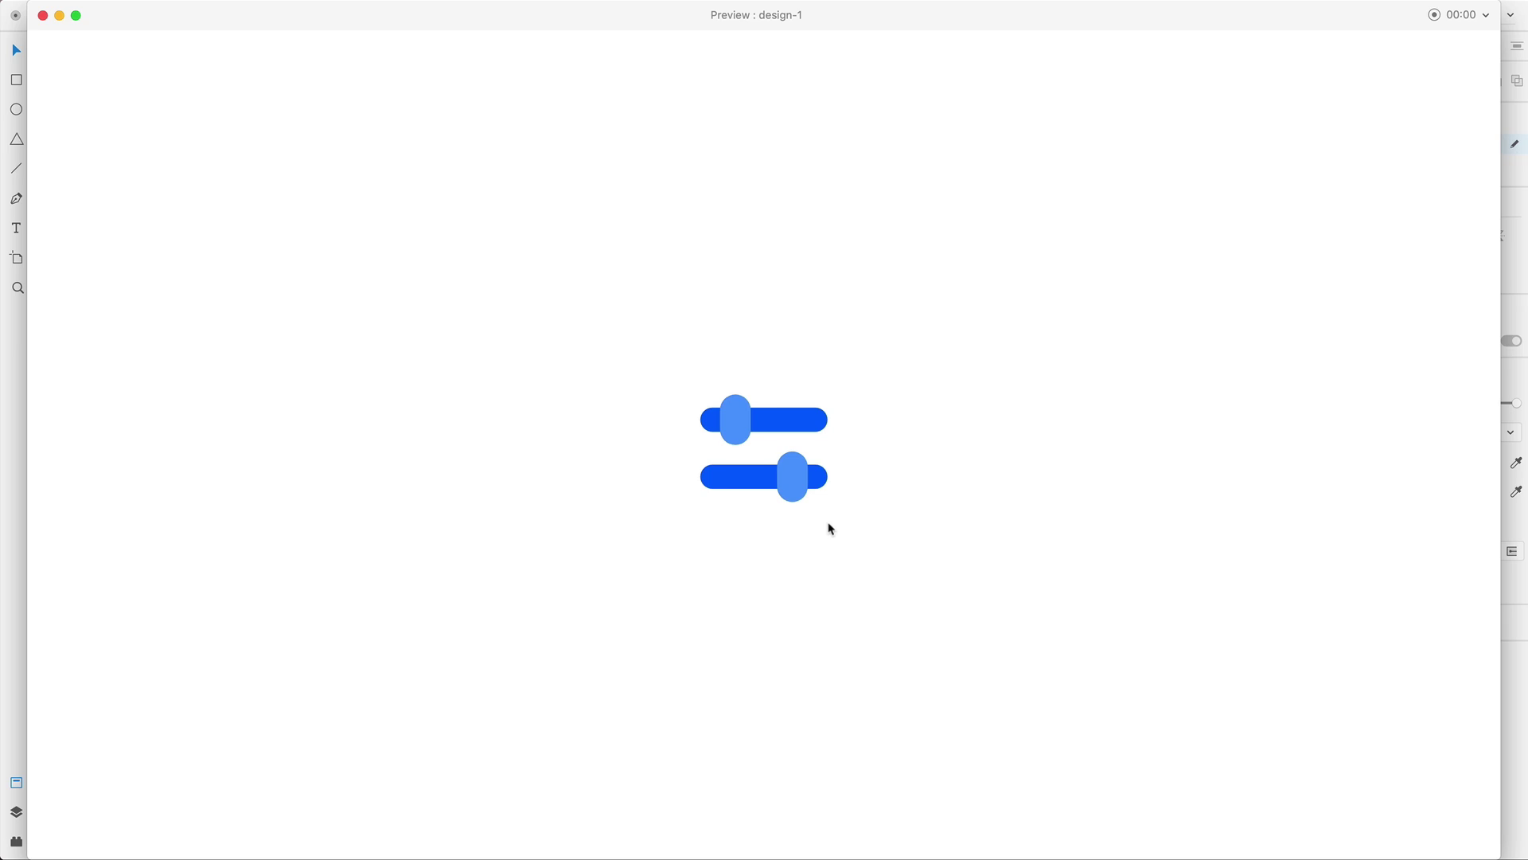
left_click(749, 481)
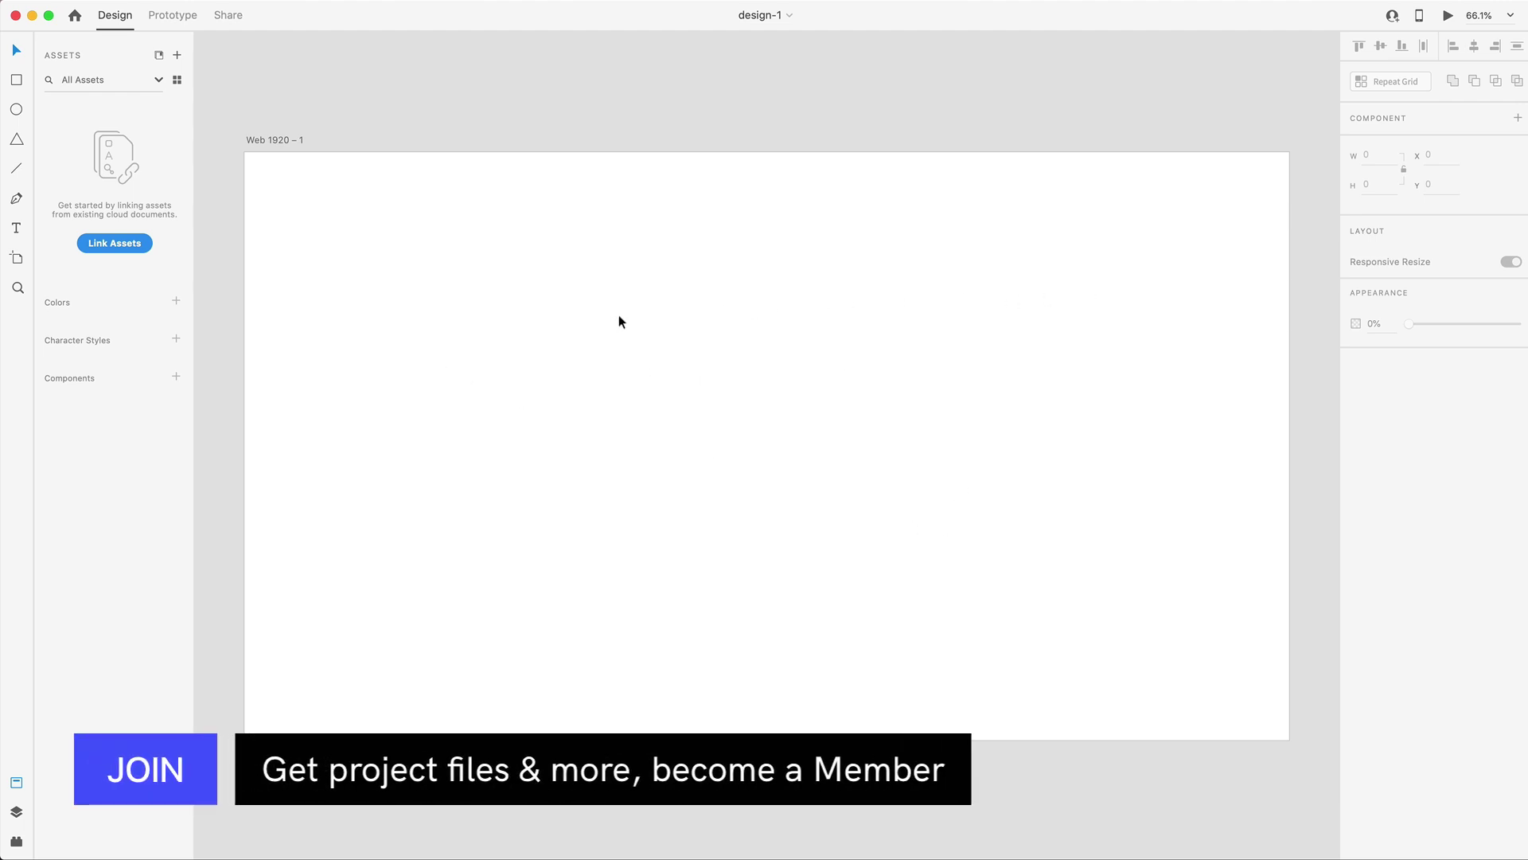
- Draw a square on the Web 1920 – 1 artboard and set its width to 100
left_click(987, 451)
left_click(857, 82)
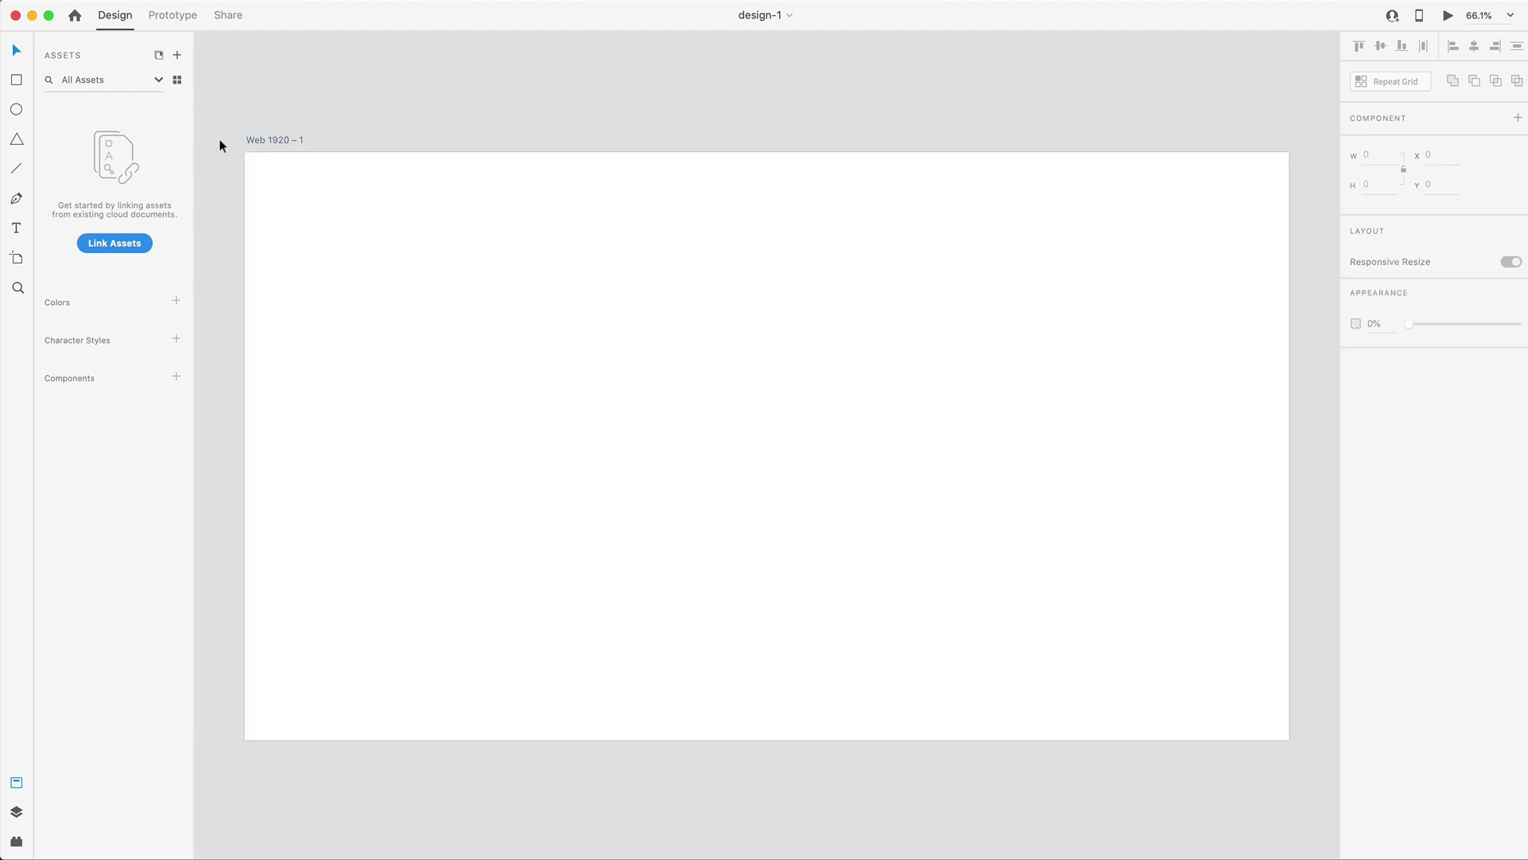
left_click(292, 140)
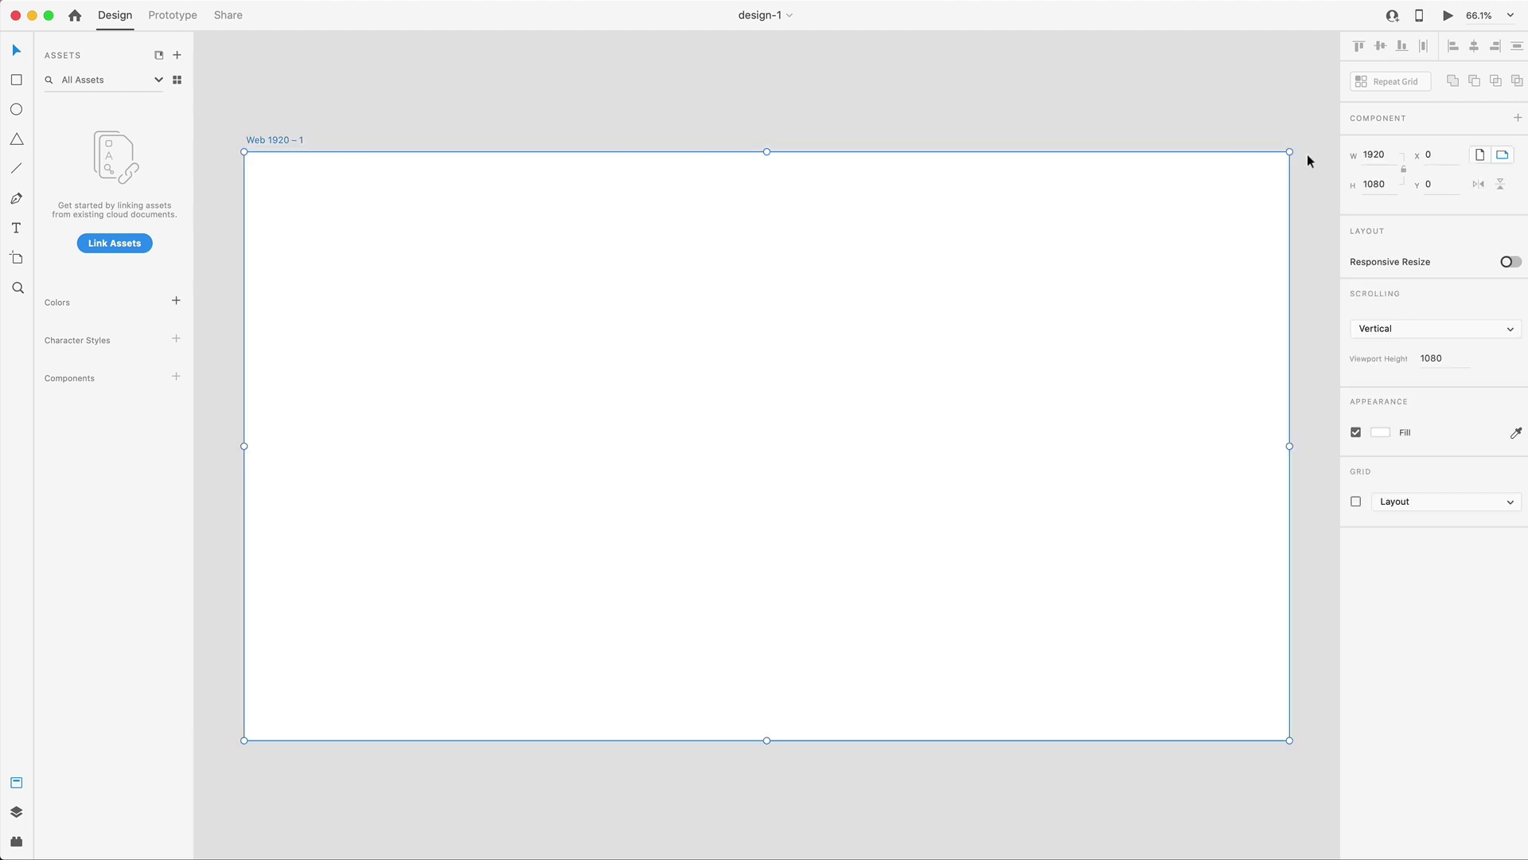
left_click(666, 104)
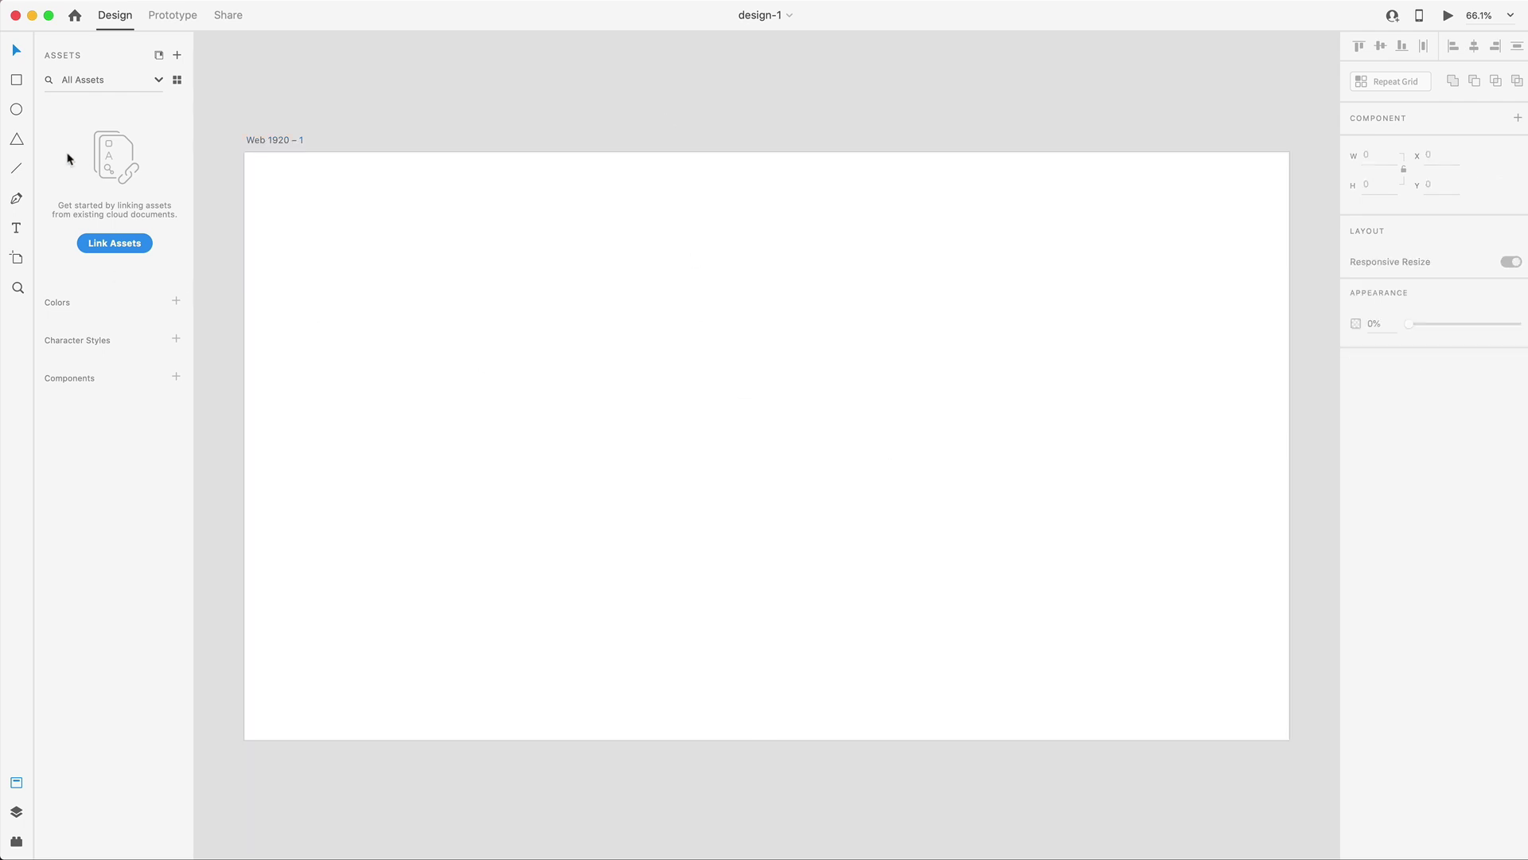
left_click_drag(535, 283, 716, 465)
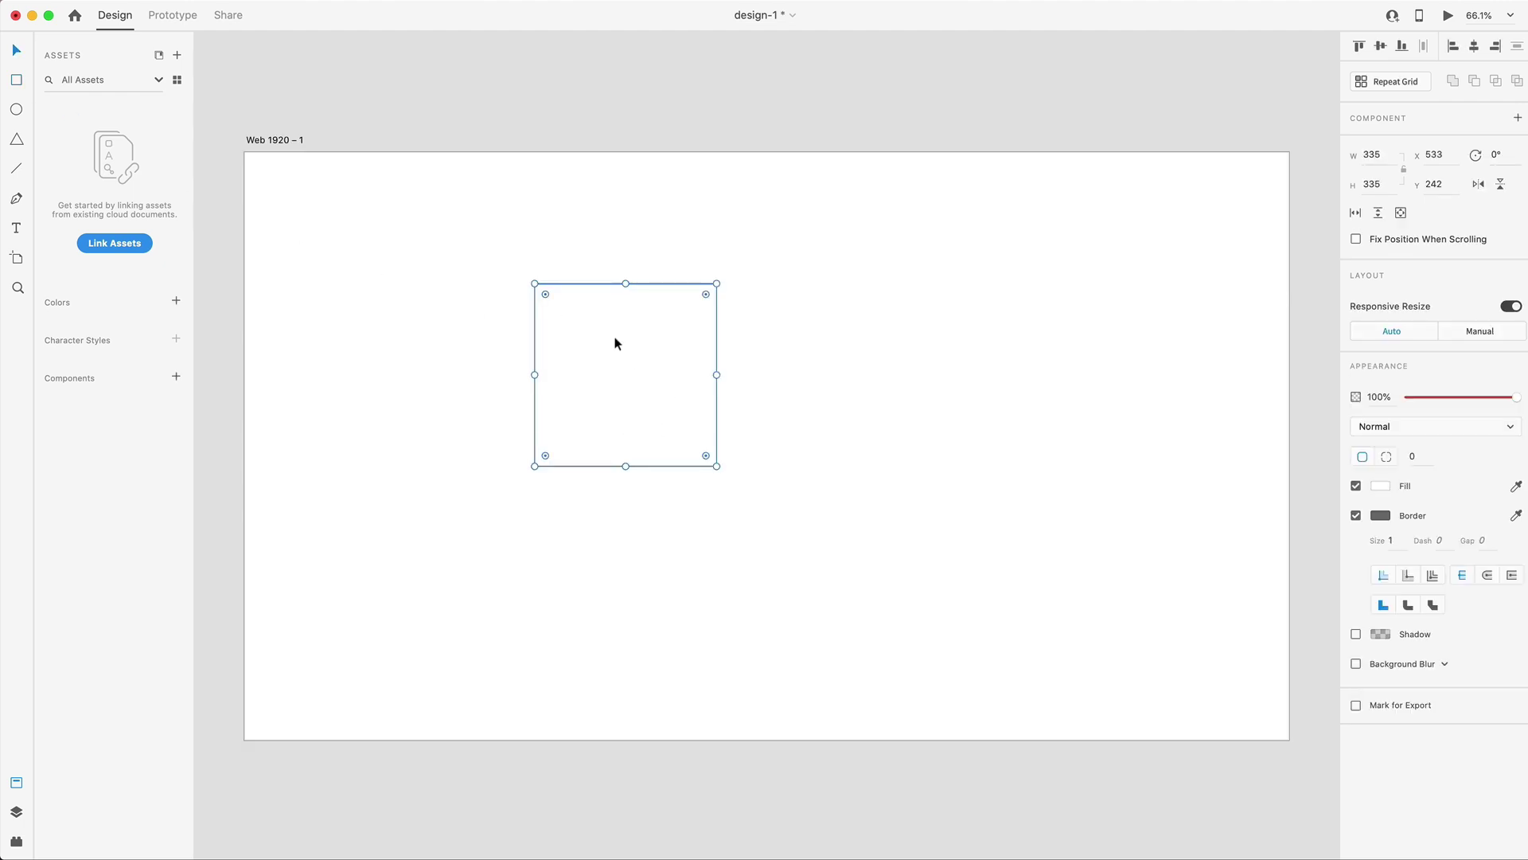
left_click(1391, 153)
type("100")
key("Return")
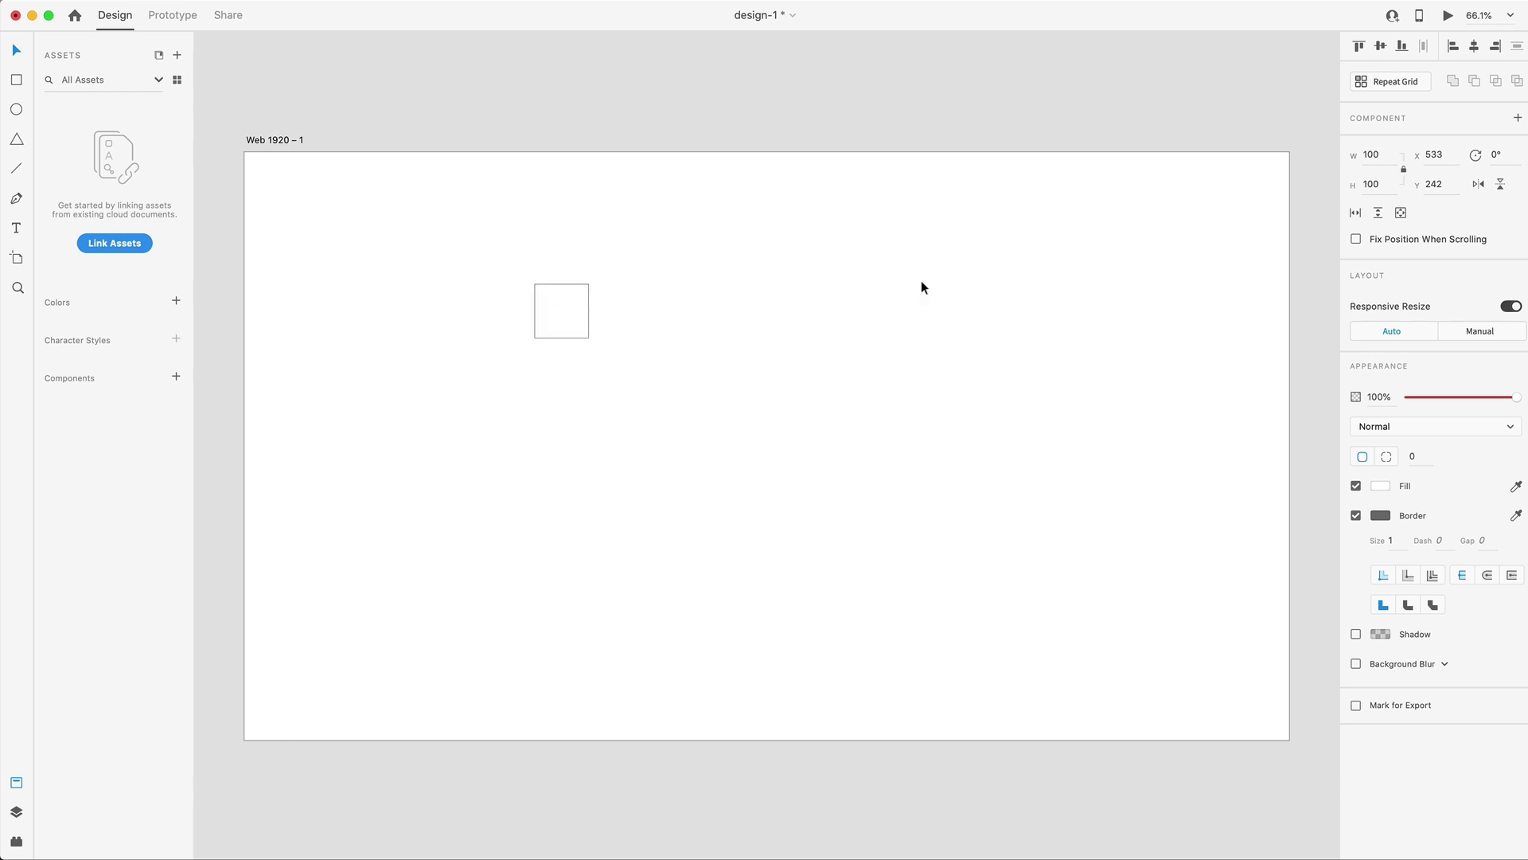
scroll(518, 311, "up", 10)
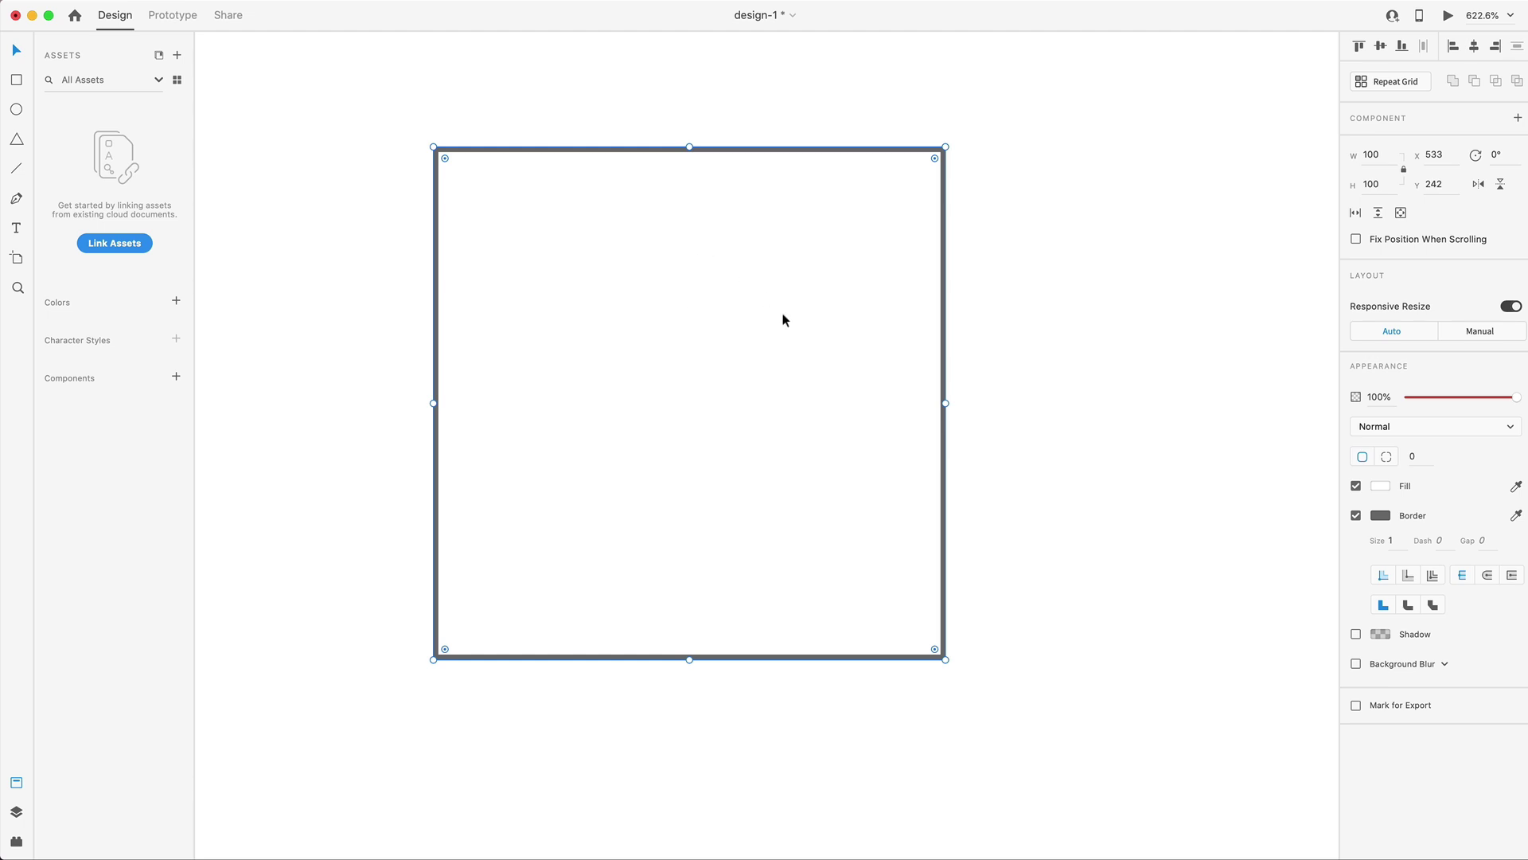
- Draw a thin bar inside the square, round it into a pill, and duplicate it below
left_click(23, 83)
left_click_drag(507, 272, 880, 340)
left_click_drag(795, 315, 785, 315)
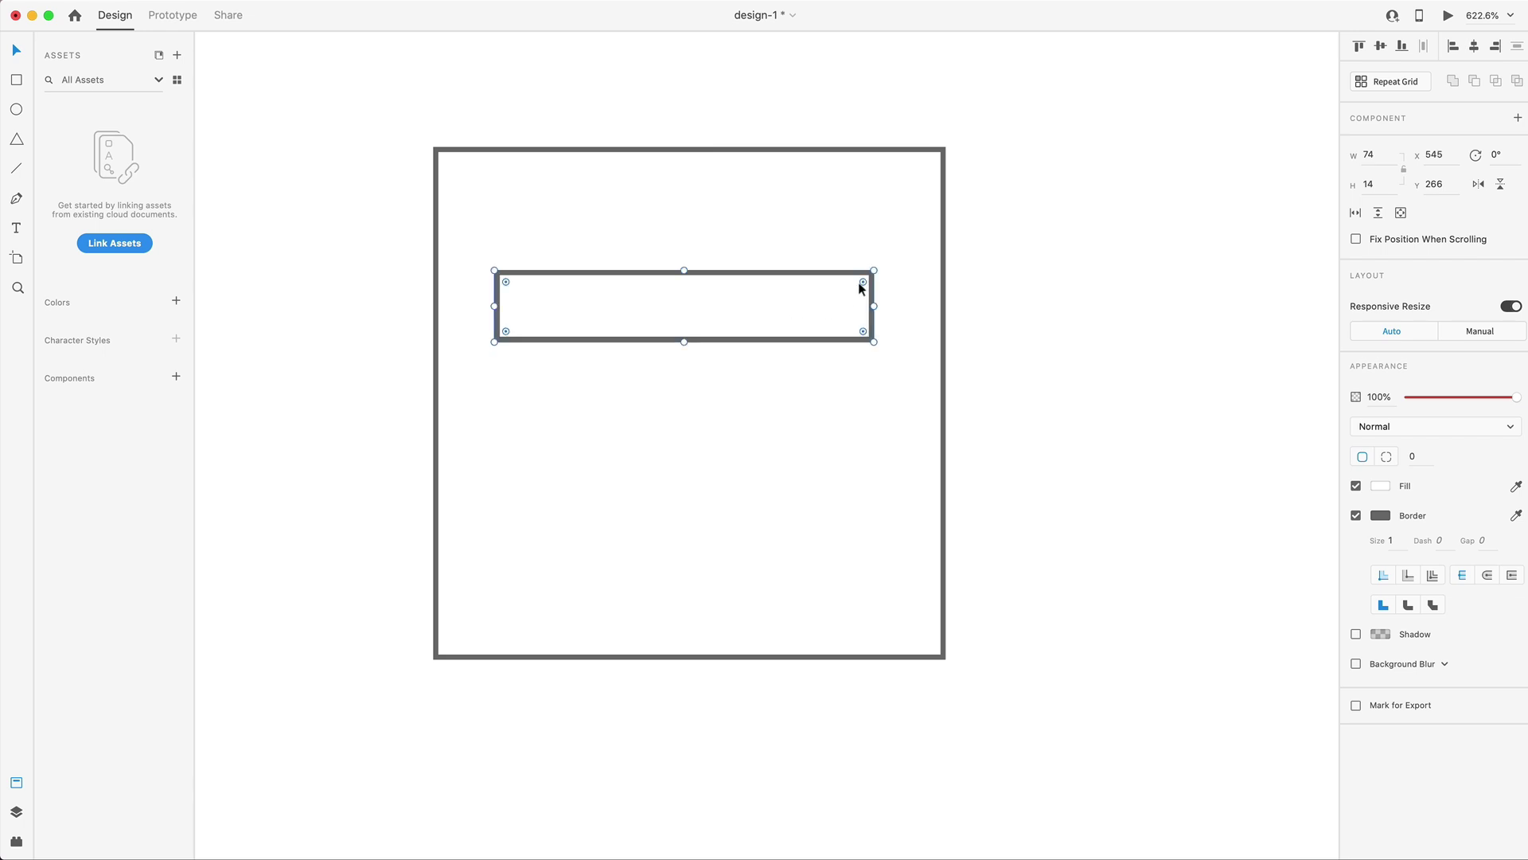
left_click_drag(862, 287, 737, 484)
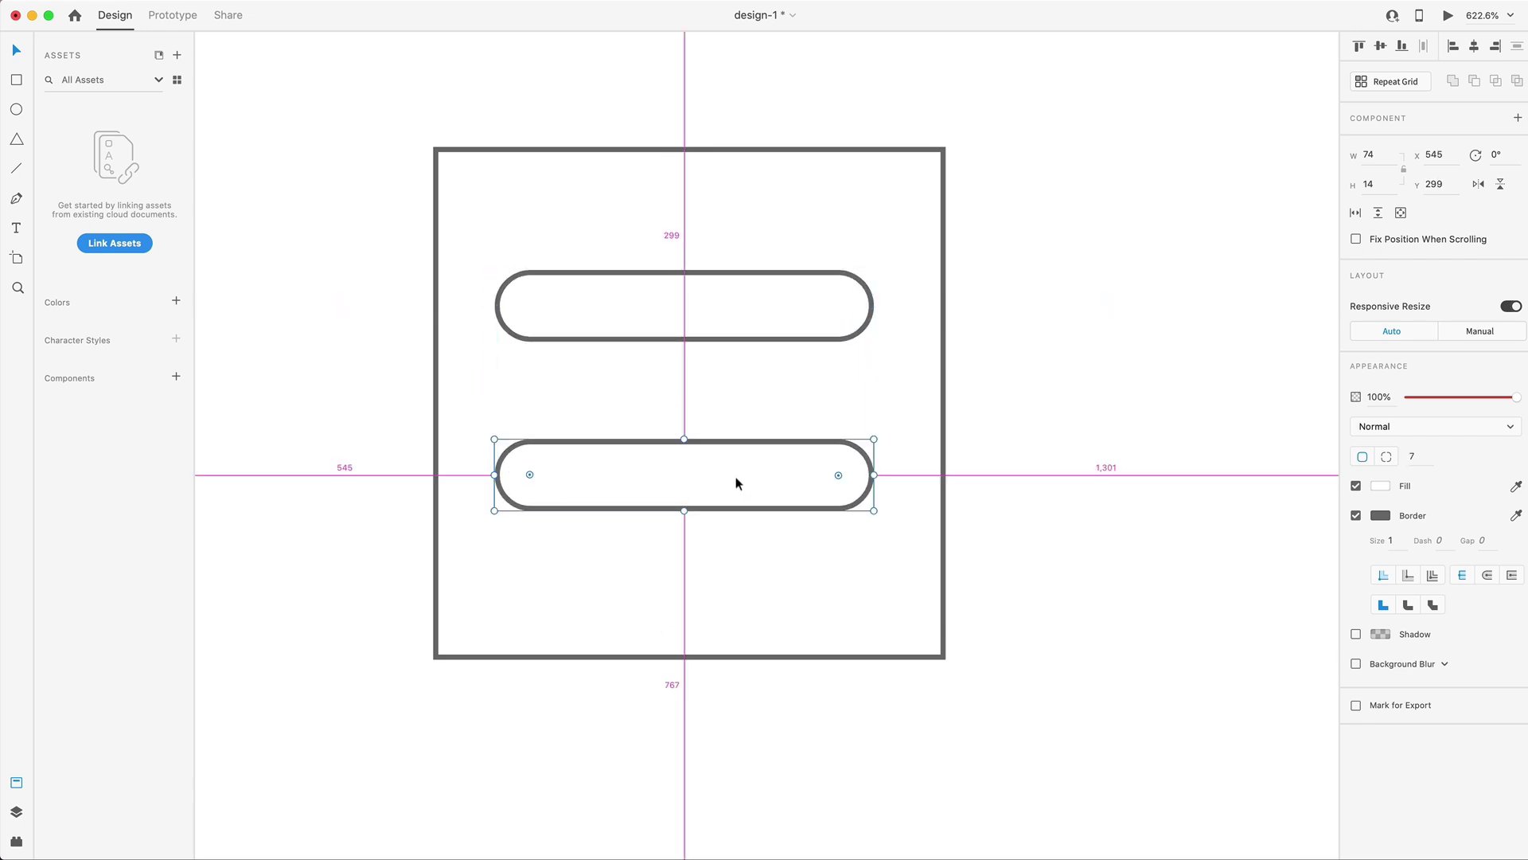
- Remove the border from both pill bars and fill them with #4B4B4B
left_click(719, 327)
left_click(792, 479)
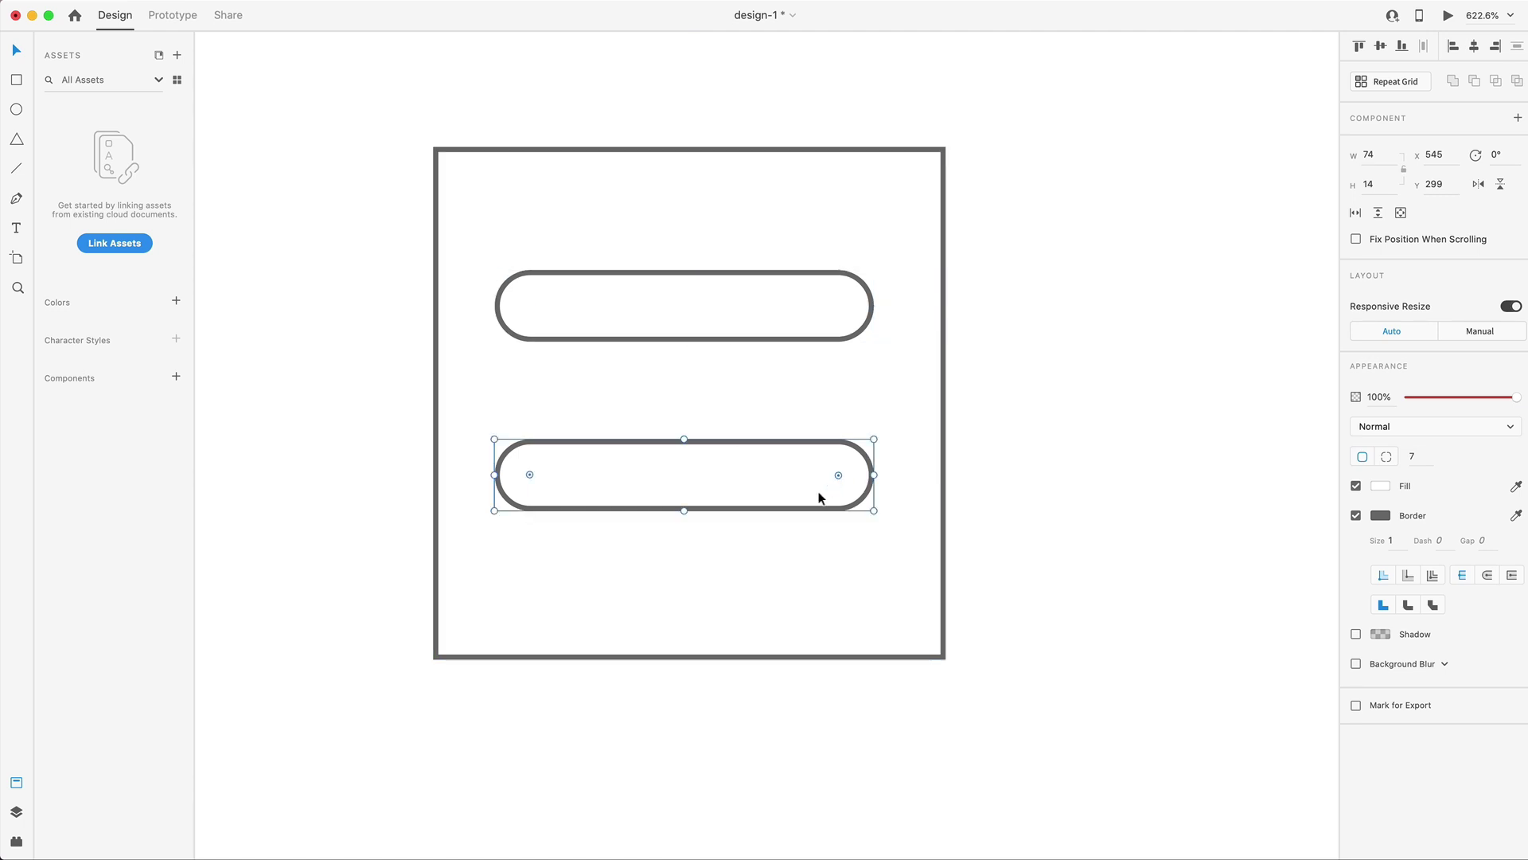
left_click(746, 307, "shift")
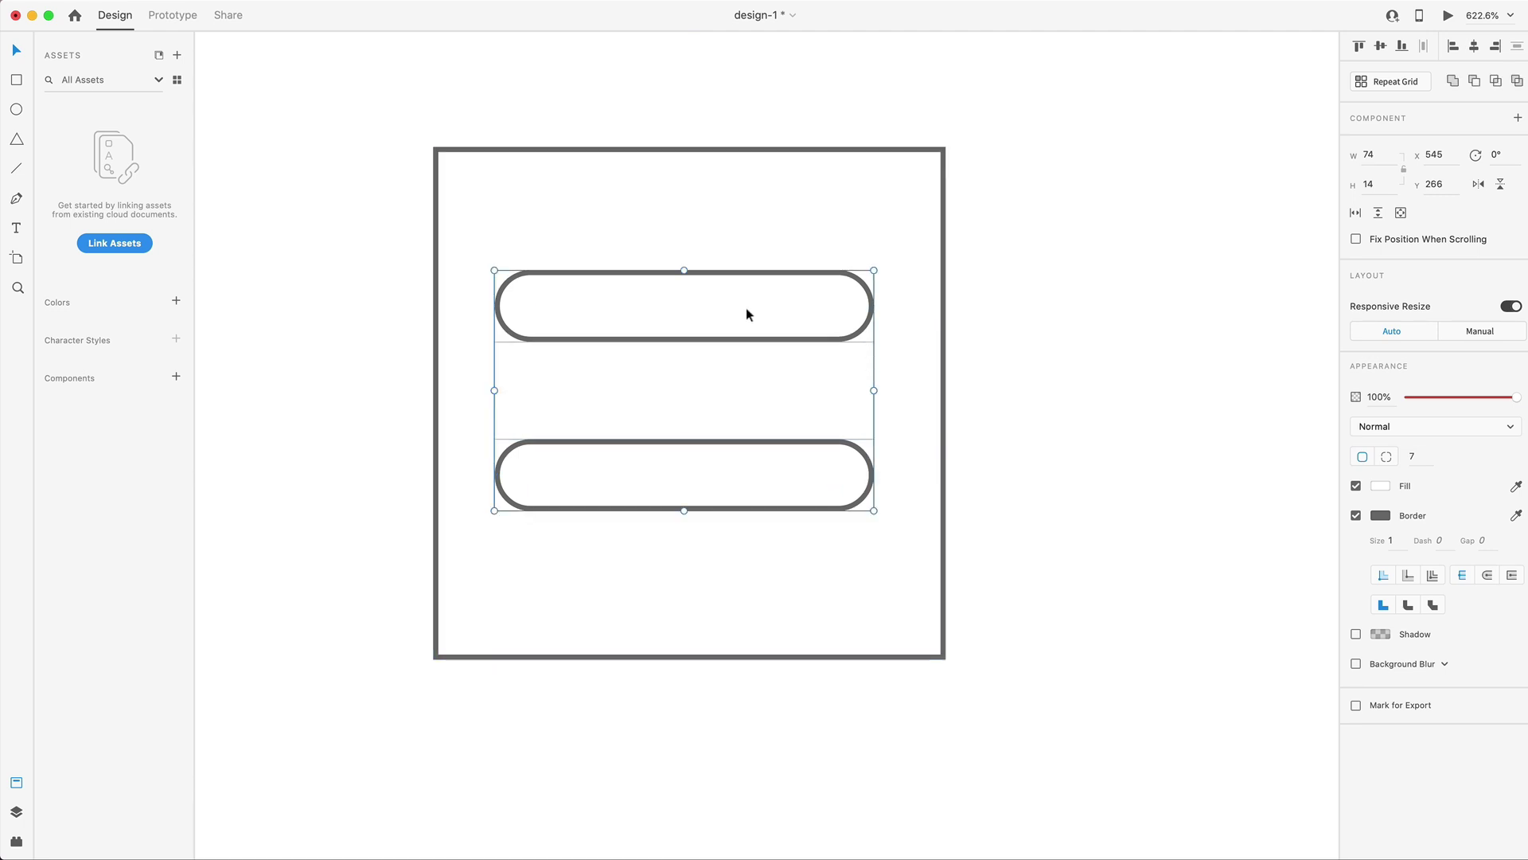
left_click(1356, 516)
left_click(1380, 485)
type("4B4B4B")
key("Return")
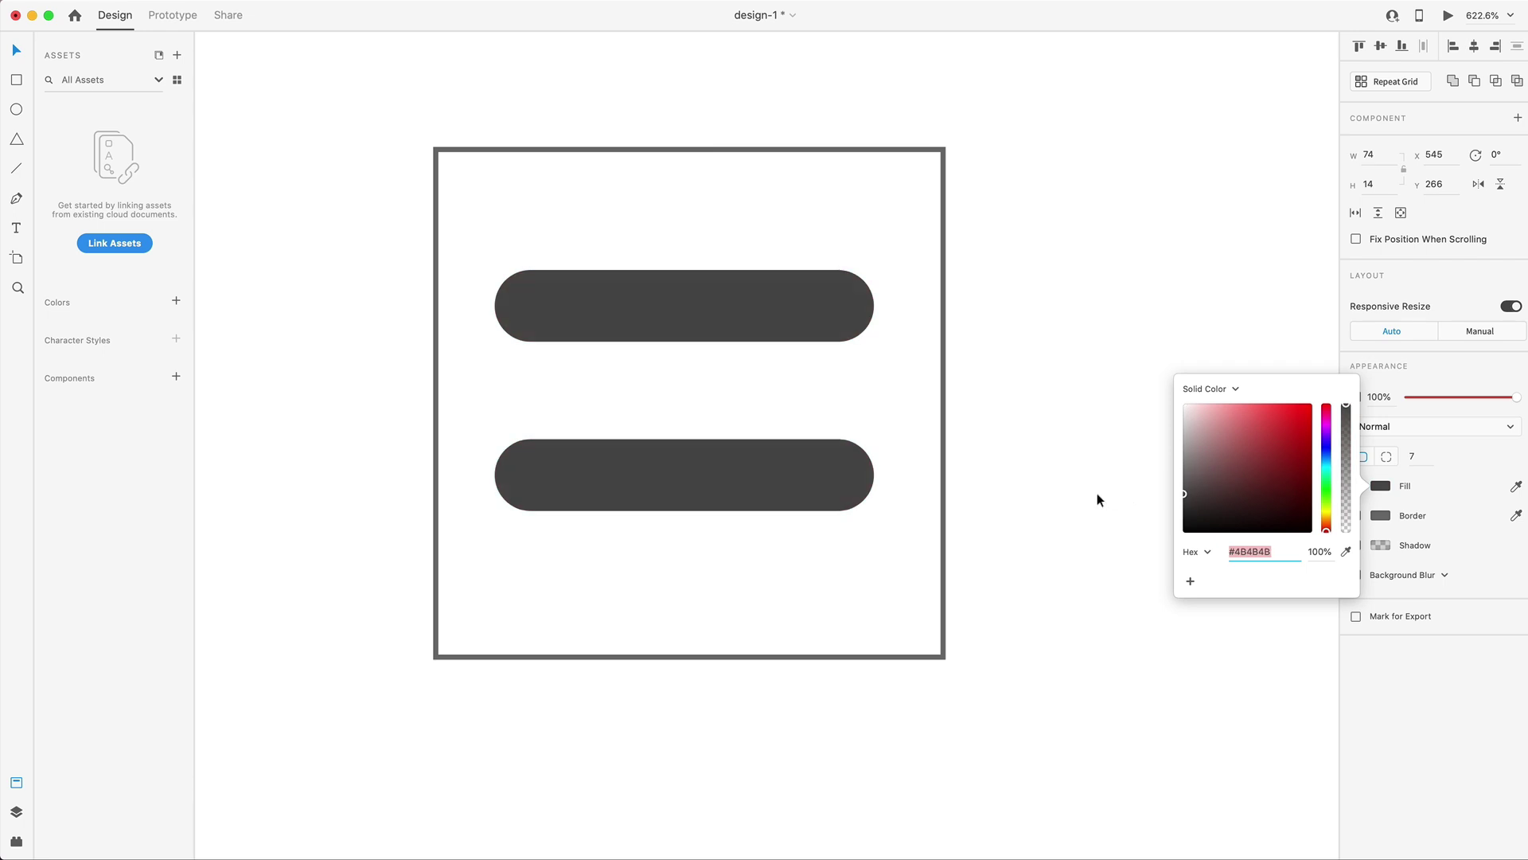
left_click(1086, 490)
- Draw a knob rectangle over the top bar and round its corners
key("r")
left_click_drag(731, 251, 804, 362)
mouse_move(785, 263)
left_mouse_down()
mouse_move(761, 332)
mouse_move(778, 313)
left_mouse_up()
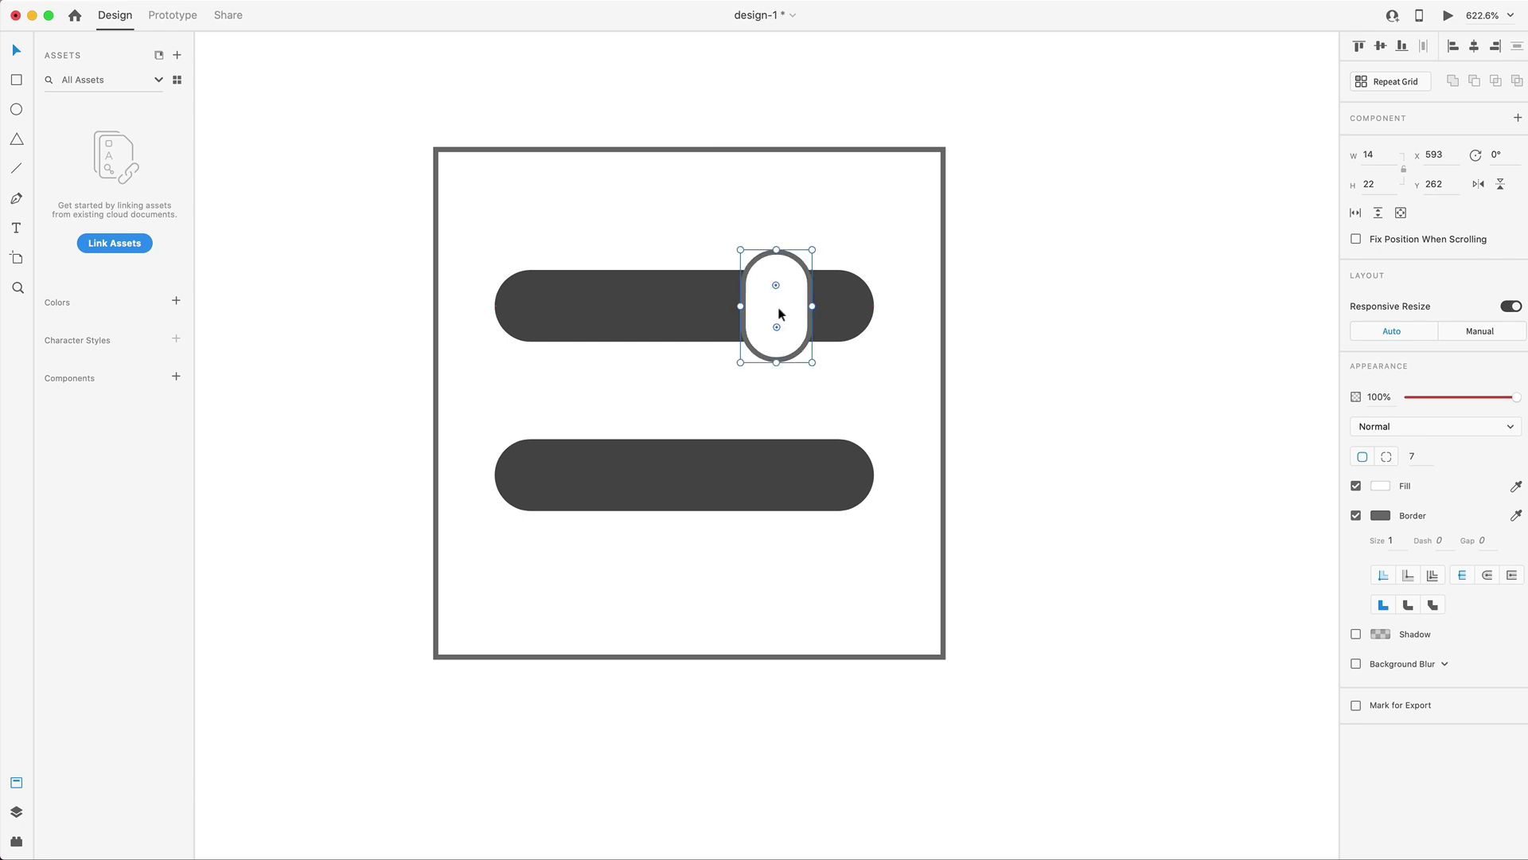
- Remove the knob's border and give it a light grey #AFAFAF fill
left_click(1355, 516)
left_click(1381, 486)
left_click_drag(1251, 458, 1147, 443)
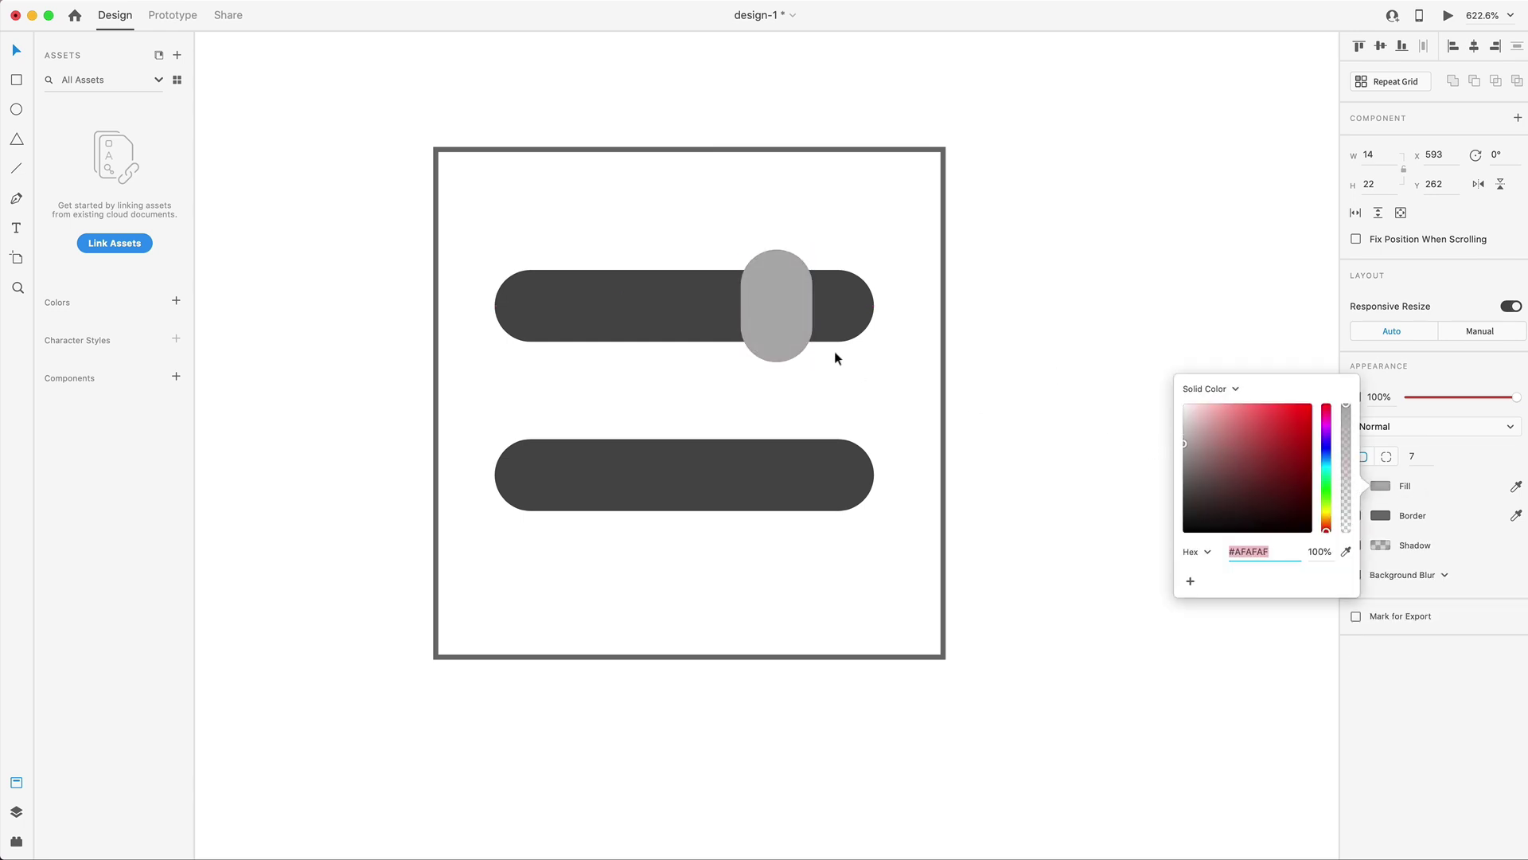
left_click(774, 340)
- Copy the knob to the bottom bar's left end and align both knobs
left_click_drag(774, 340, 586, 462)
left_click_drag(785, 317, 762, 313)
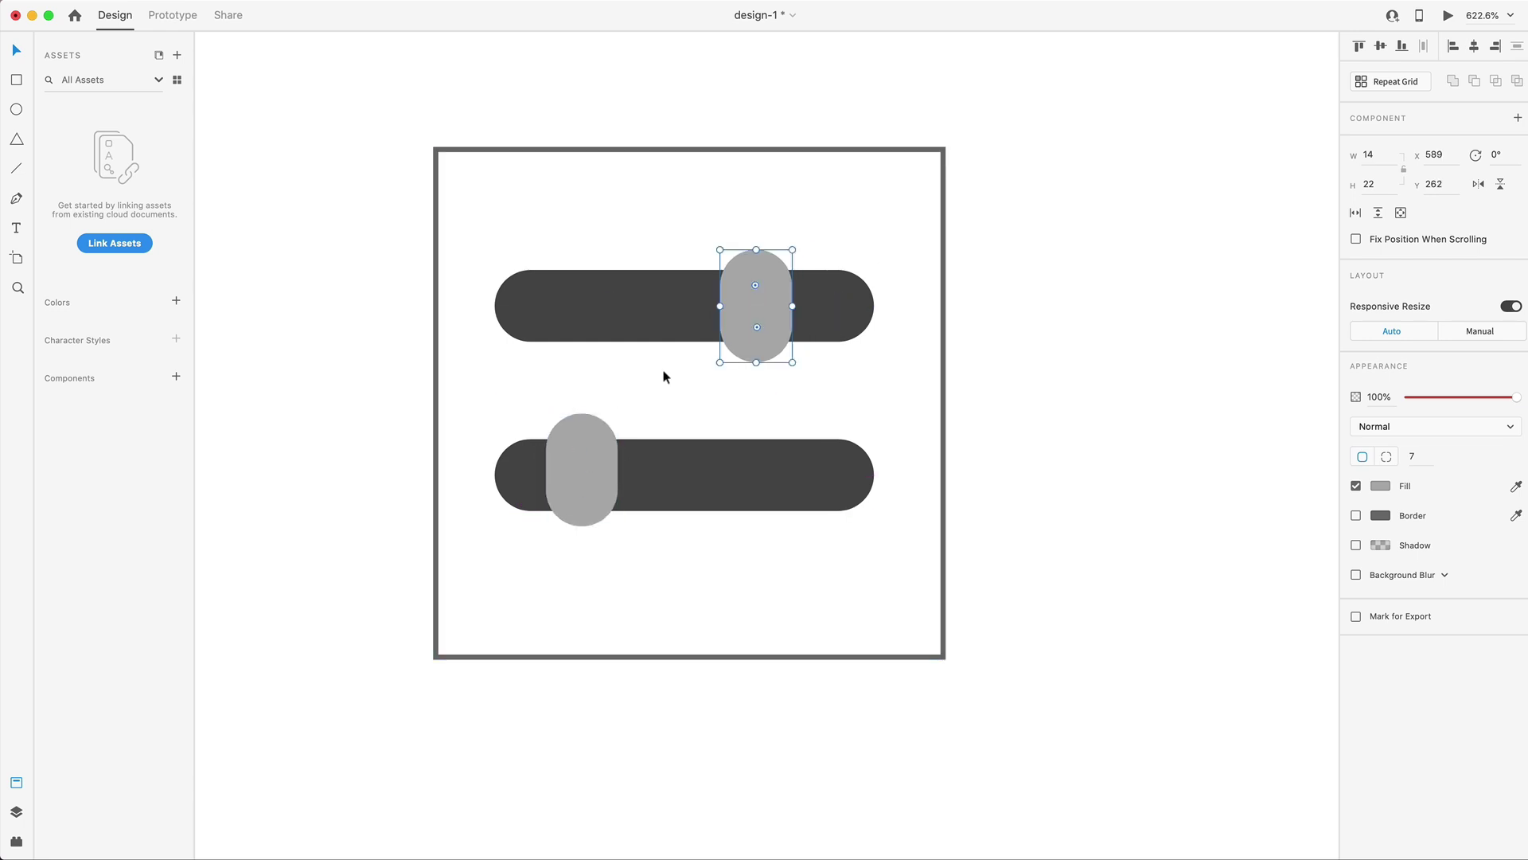
left_click_drag(565, 479, 570, 484)
- Select the frame, bars and knobs together and shift them slightly within the frame
left_click(843, 317)
left_click(1019, 412)
left_click_drag(1067, 557, 446, 239)
left_click_drag(658, 293, 646, 306)
key("Escape")
scroll(572, 413, "down", 3)
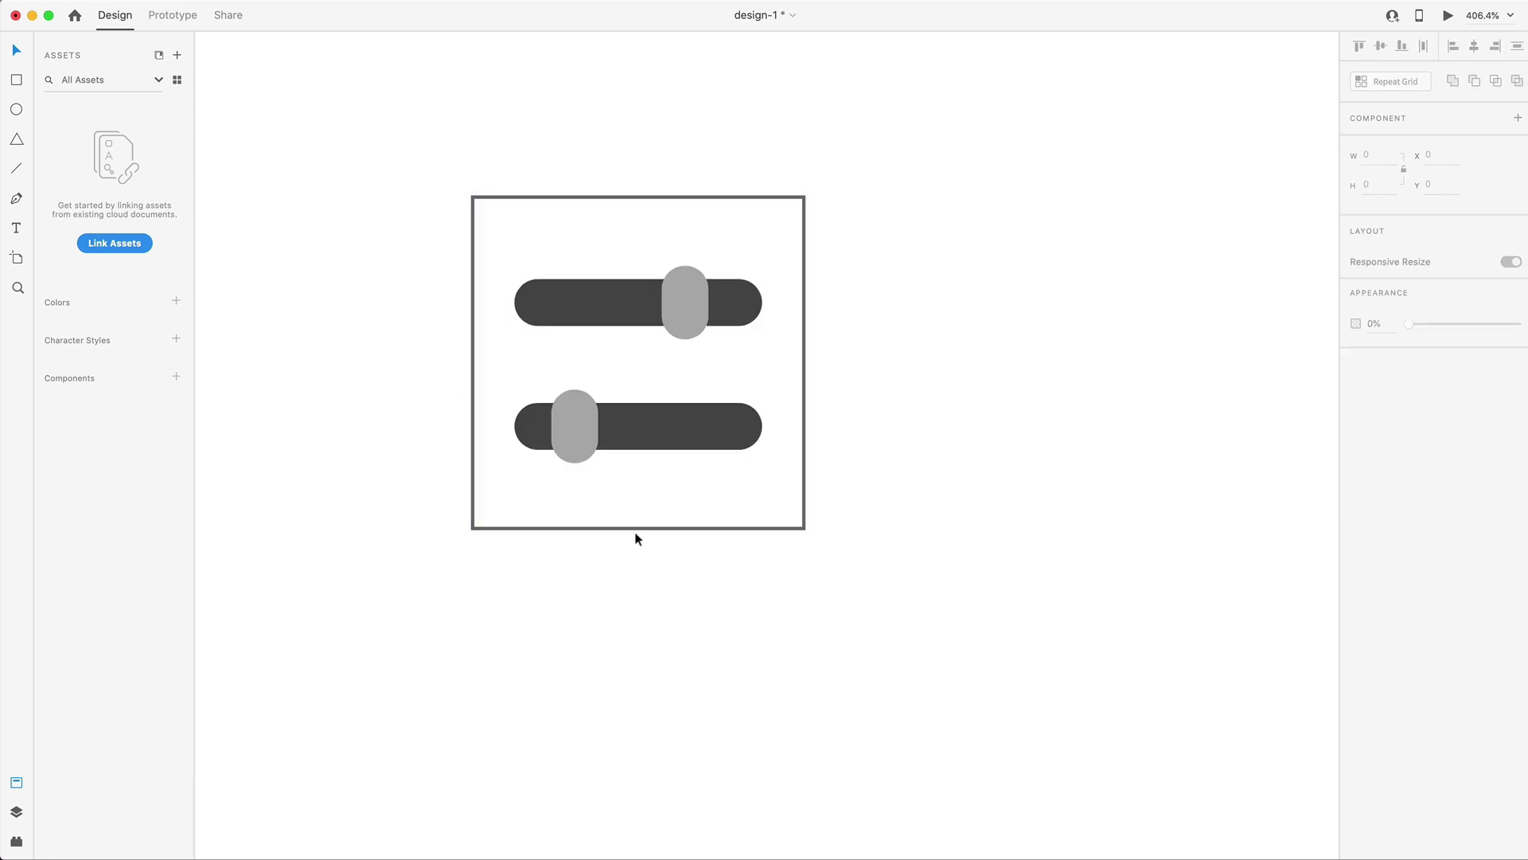
scroll(635, 538, "up", 1)
scroll(777, 398, "left", 2)
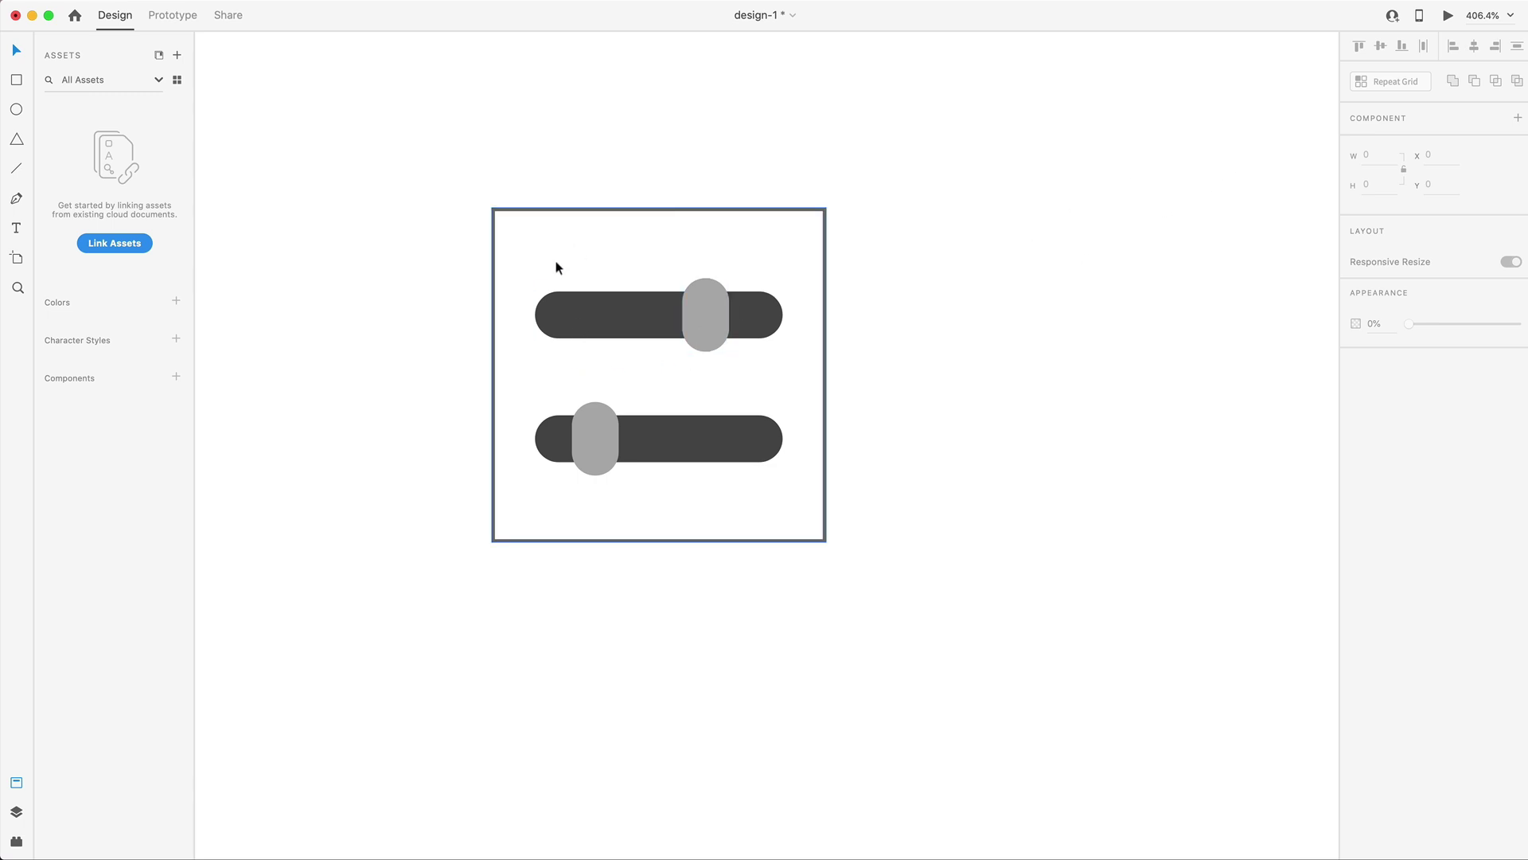
- Remove the square frame's border, set its opacity to 0%, and select the whole slider icon
scroll(612, 223, "up", 3)
left_click(613, 223)
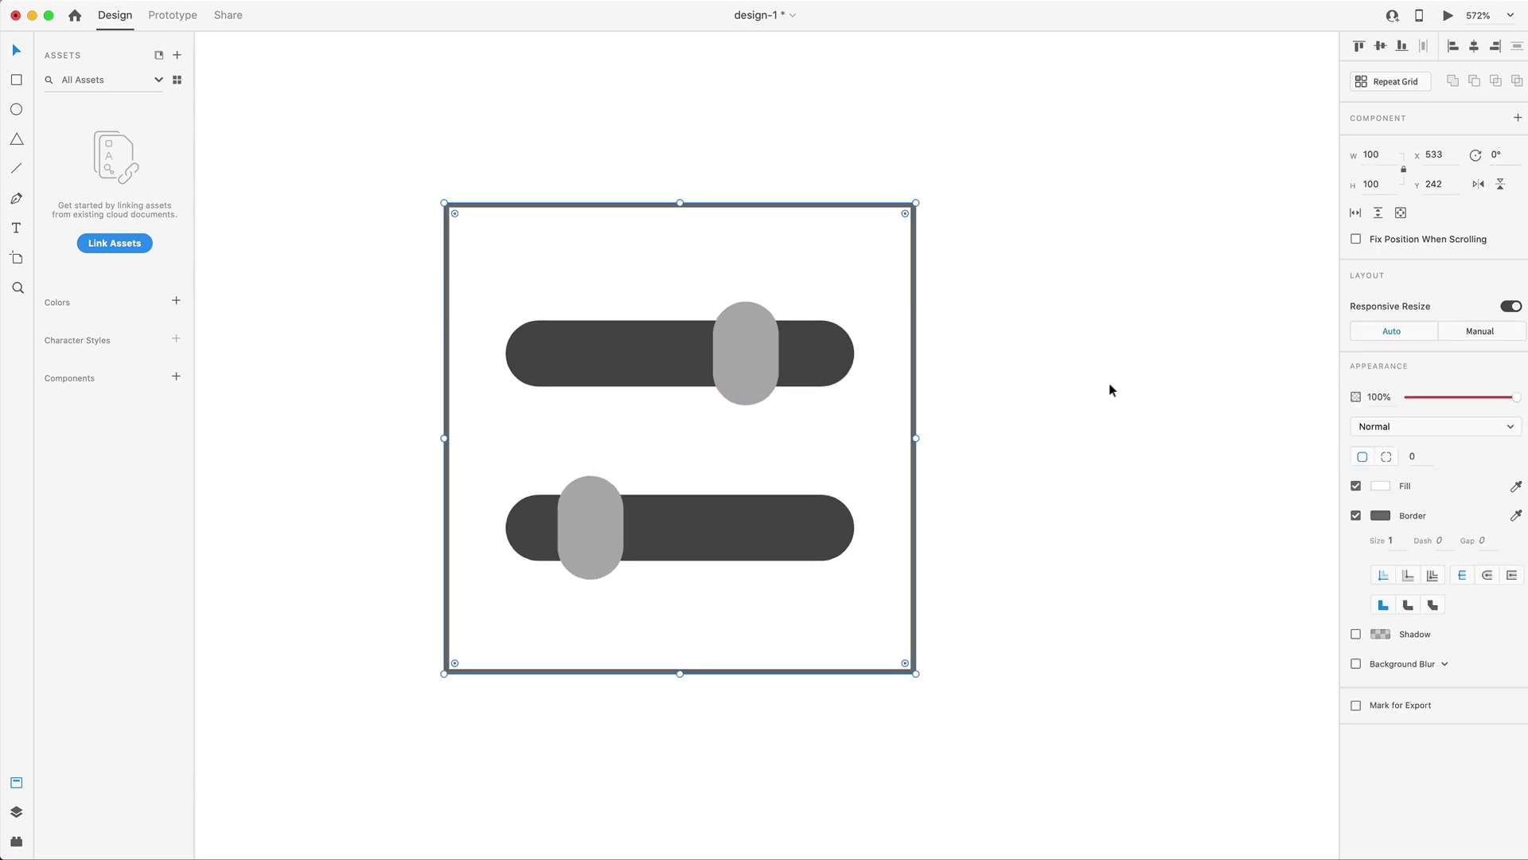
left_click(1357, 516)
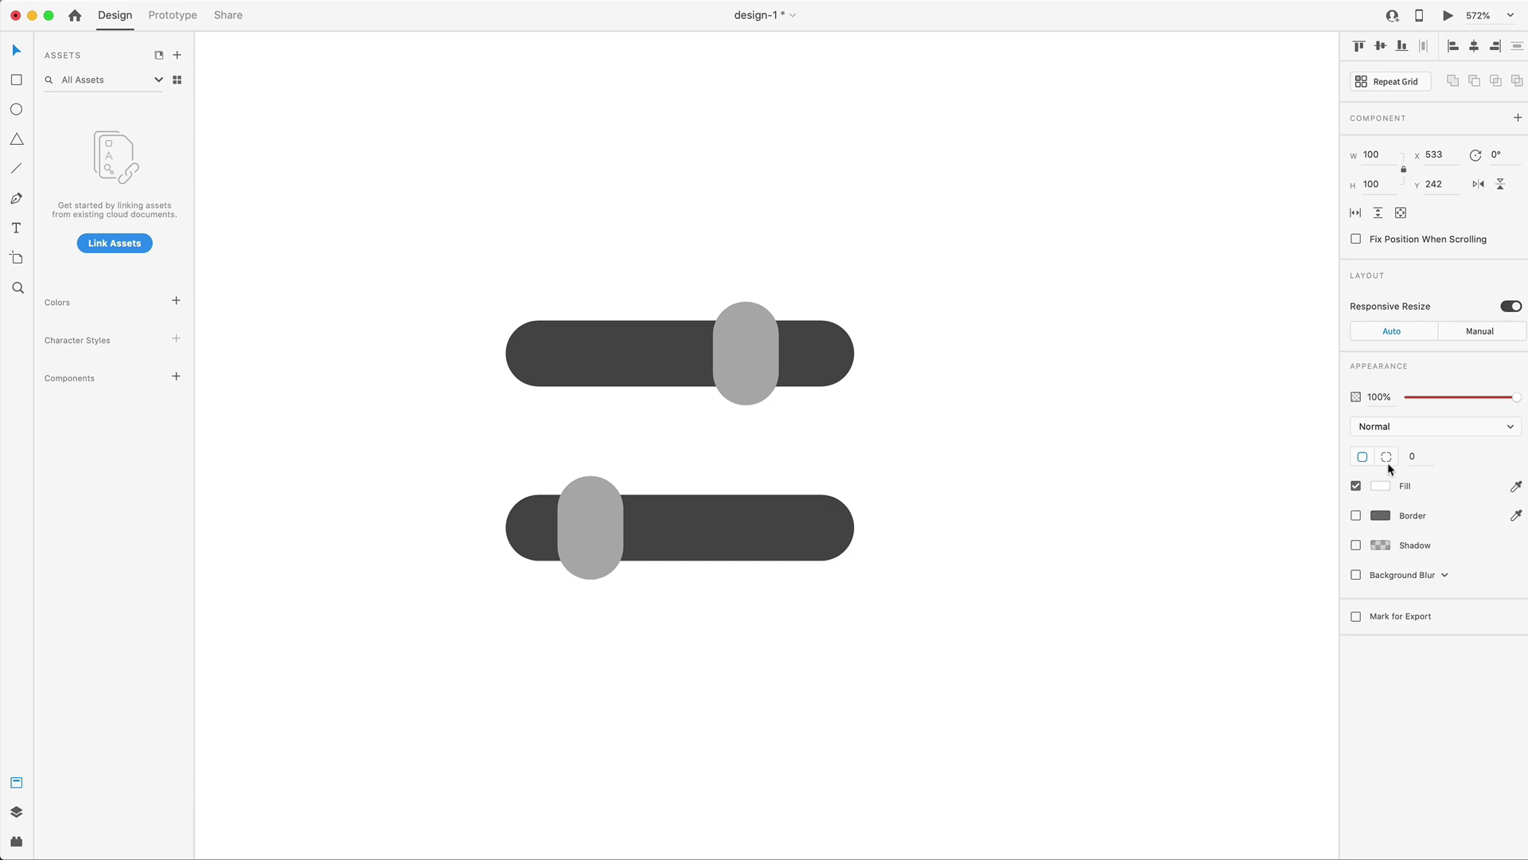
left_click_drag(1456, 395, 1358, 396)
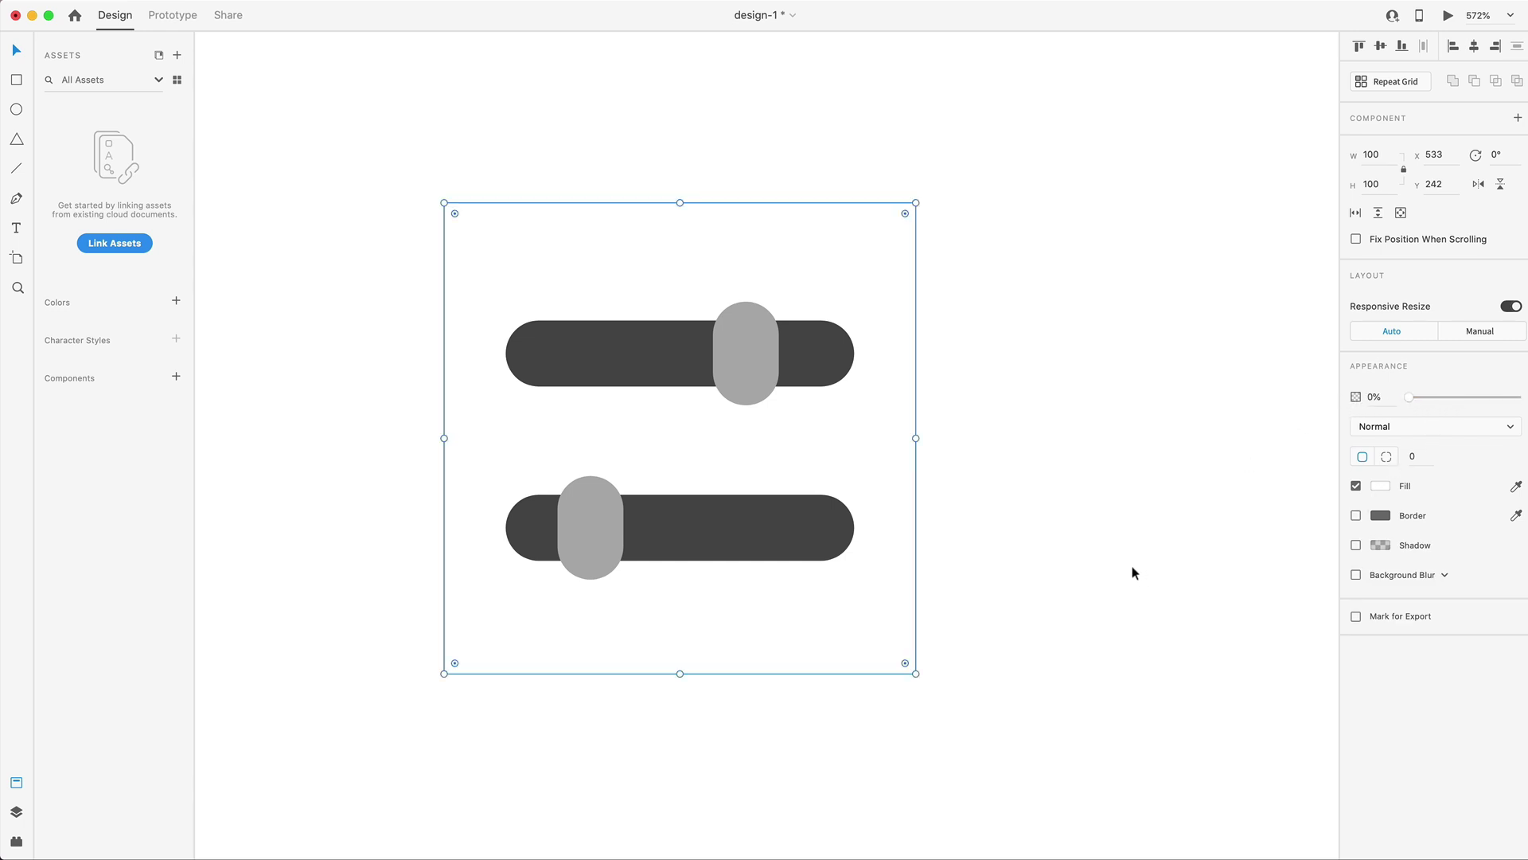
left_click_drag(1020, 688, 365, 146)
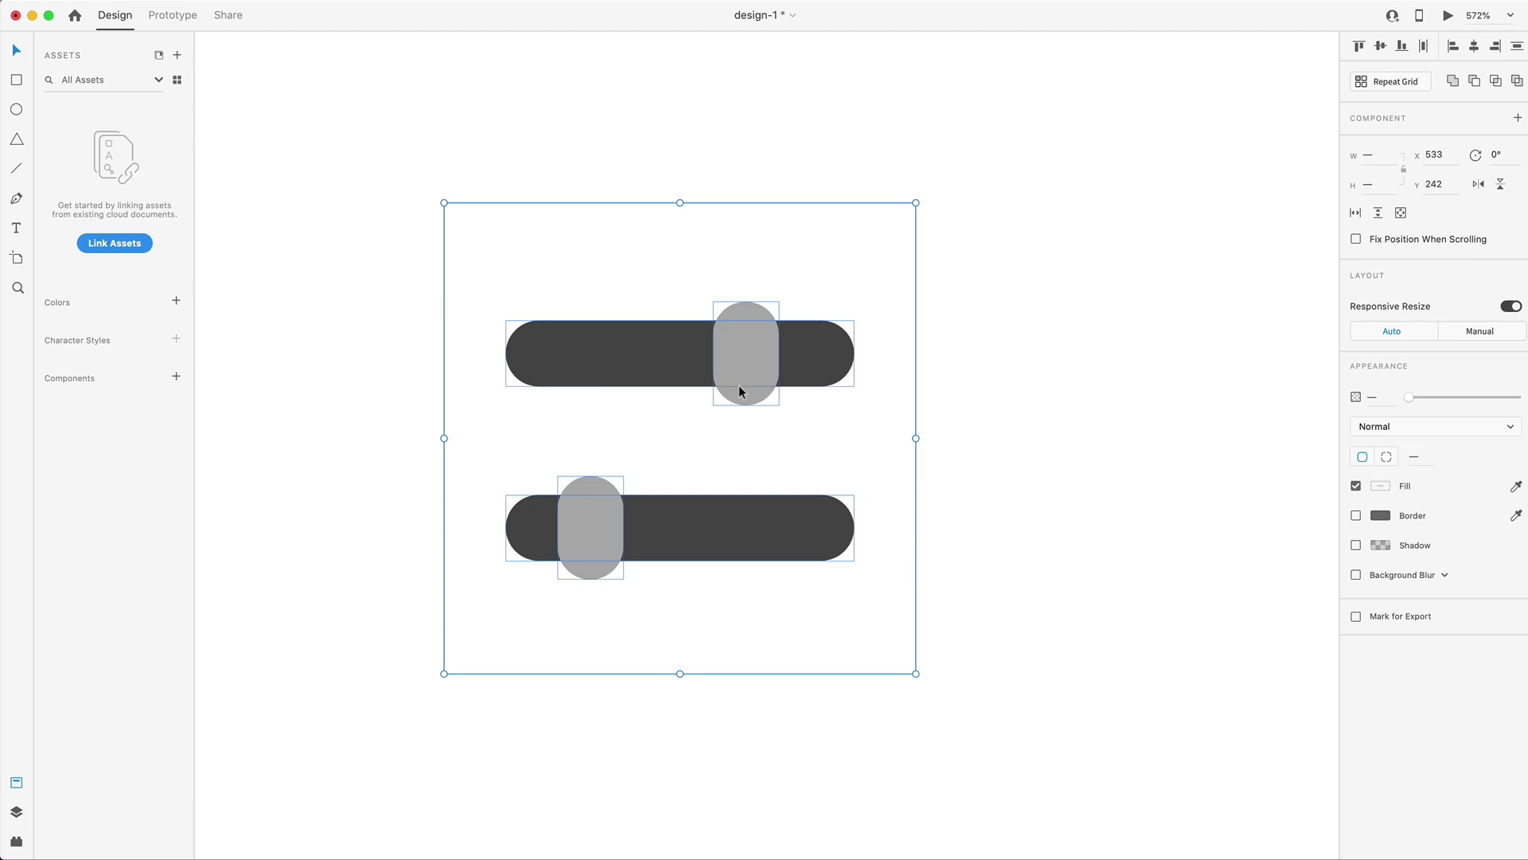
key("super+k")
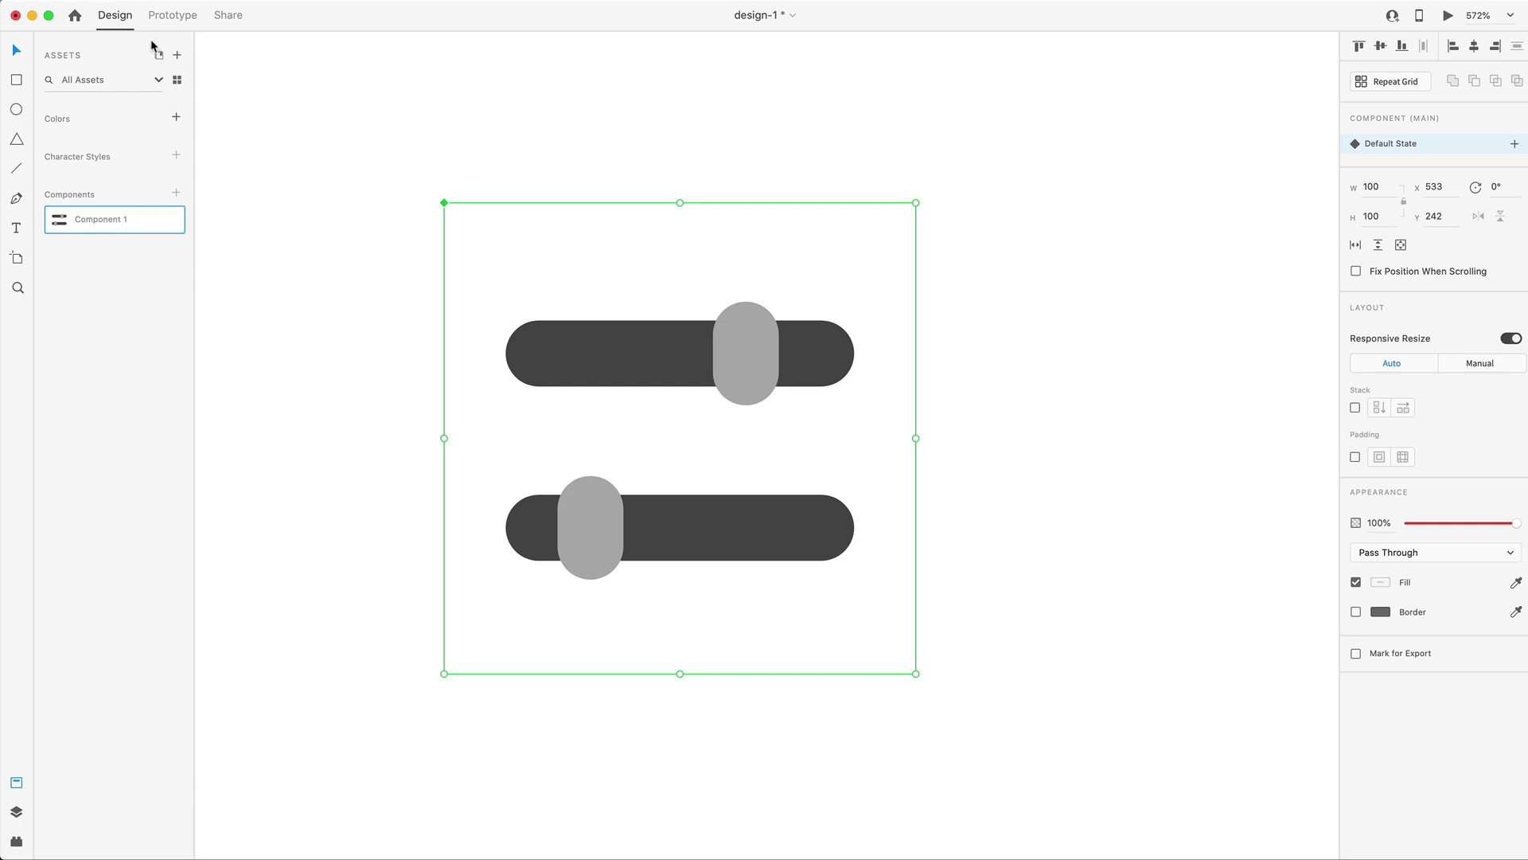
left_click(163, 4)
key("super+z")
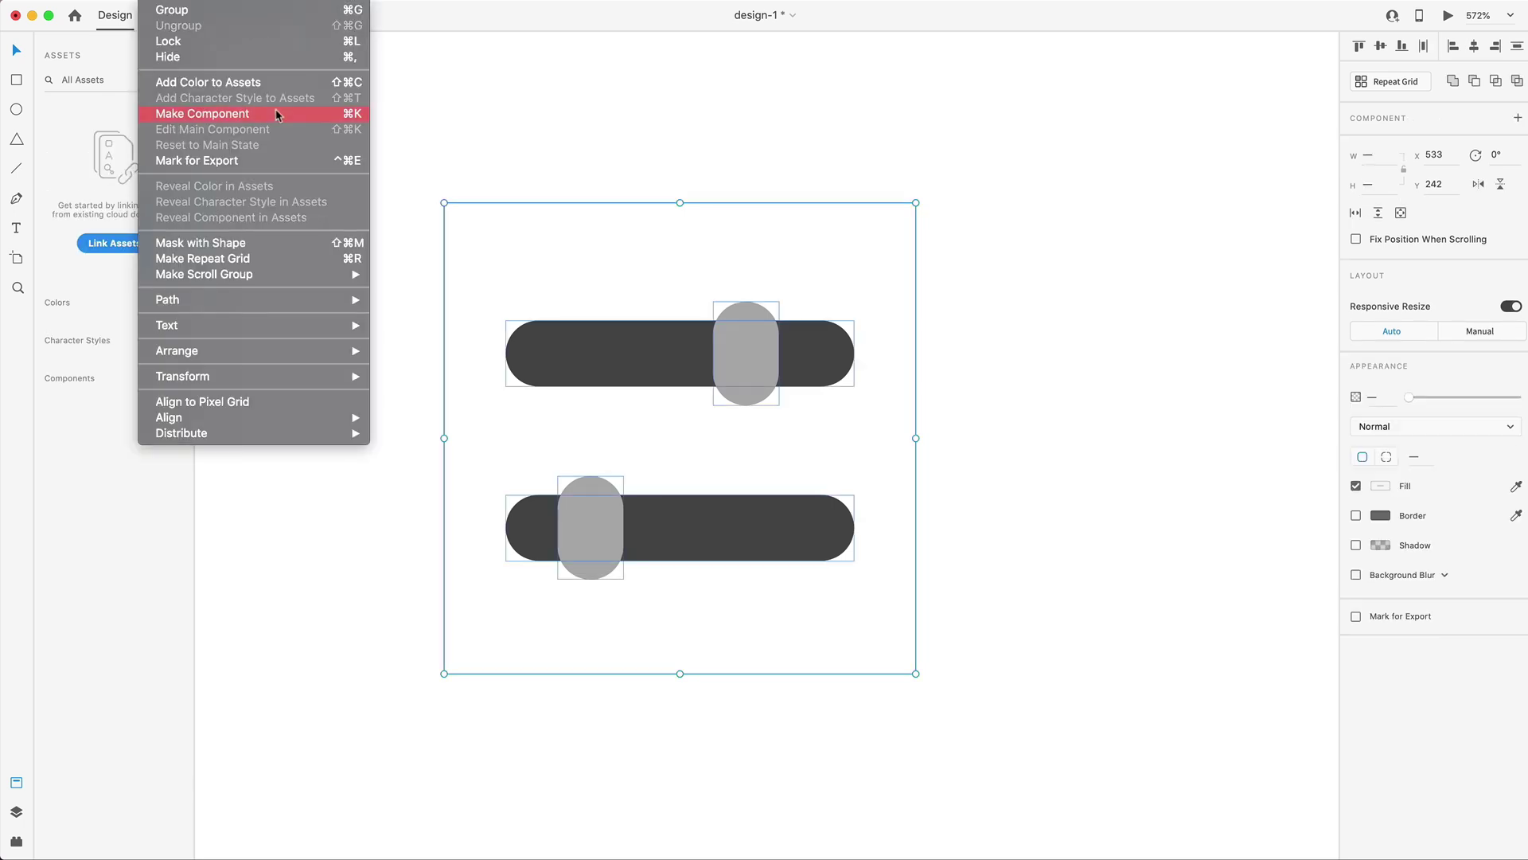
left_click(275, 114)
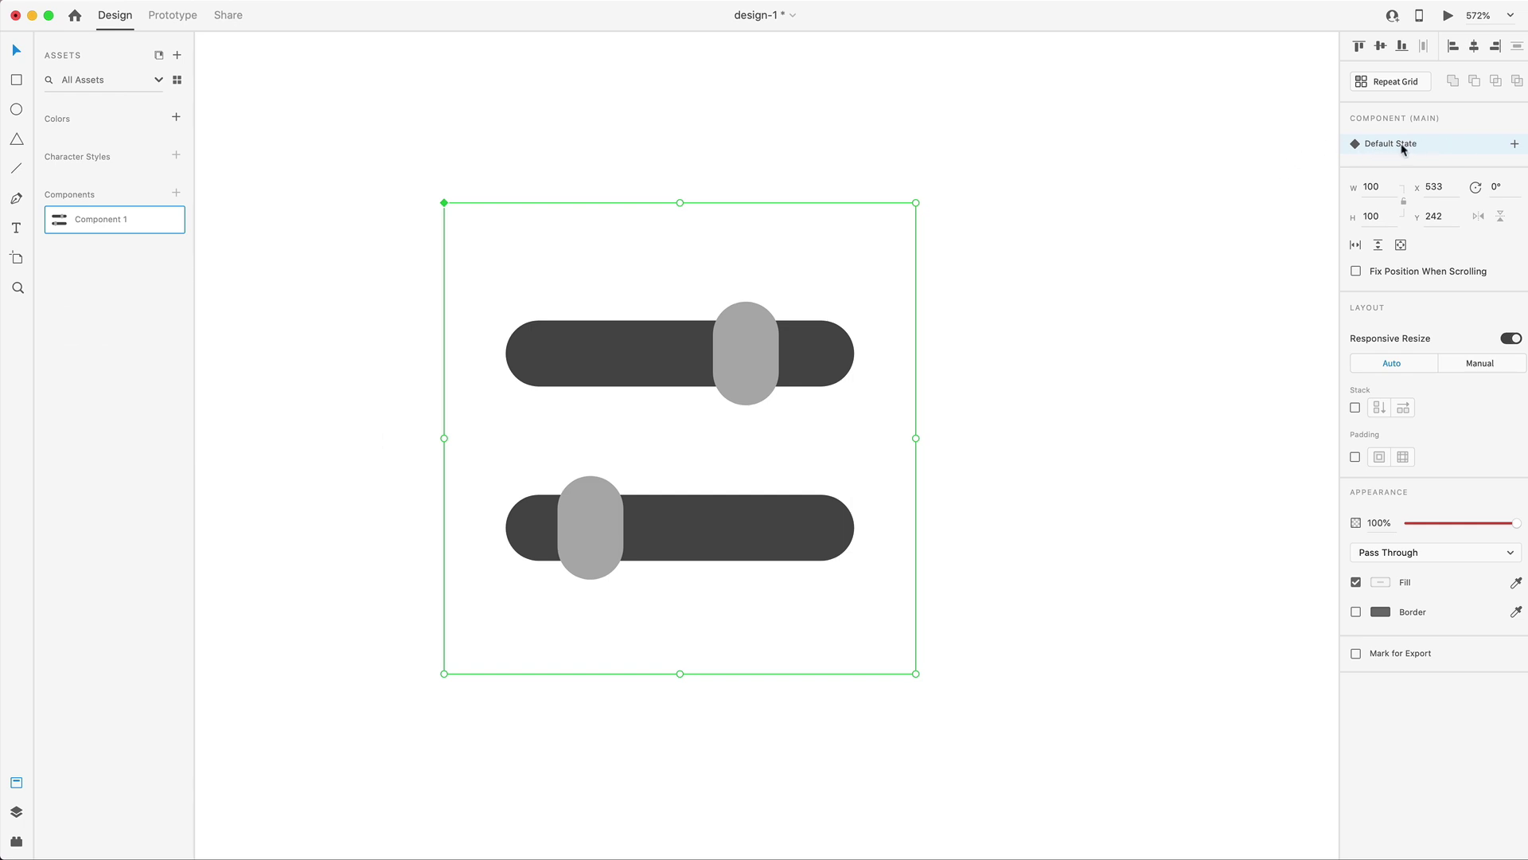
- Add State 2 to the component and move the top knob to the left end
left_click(1515, 145)
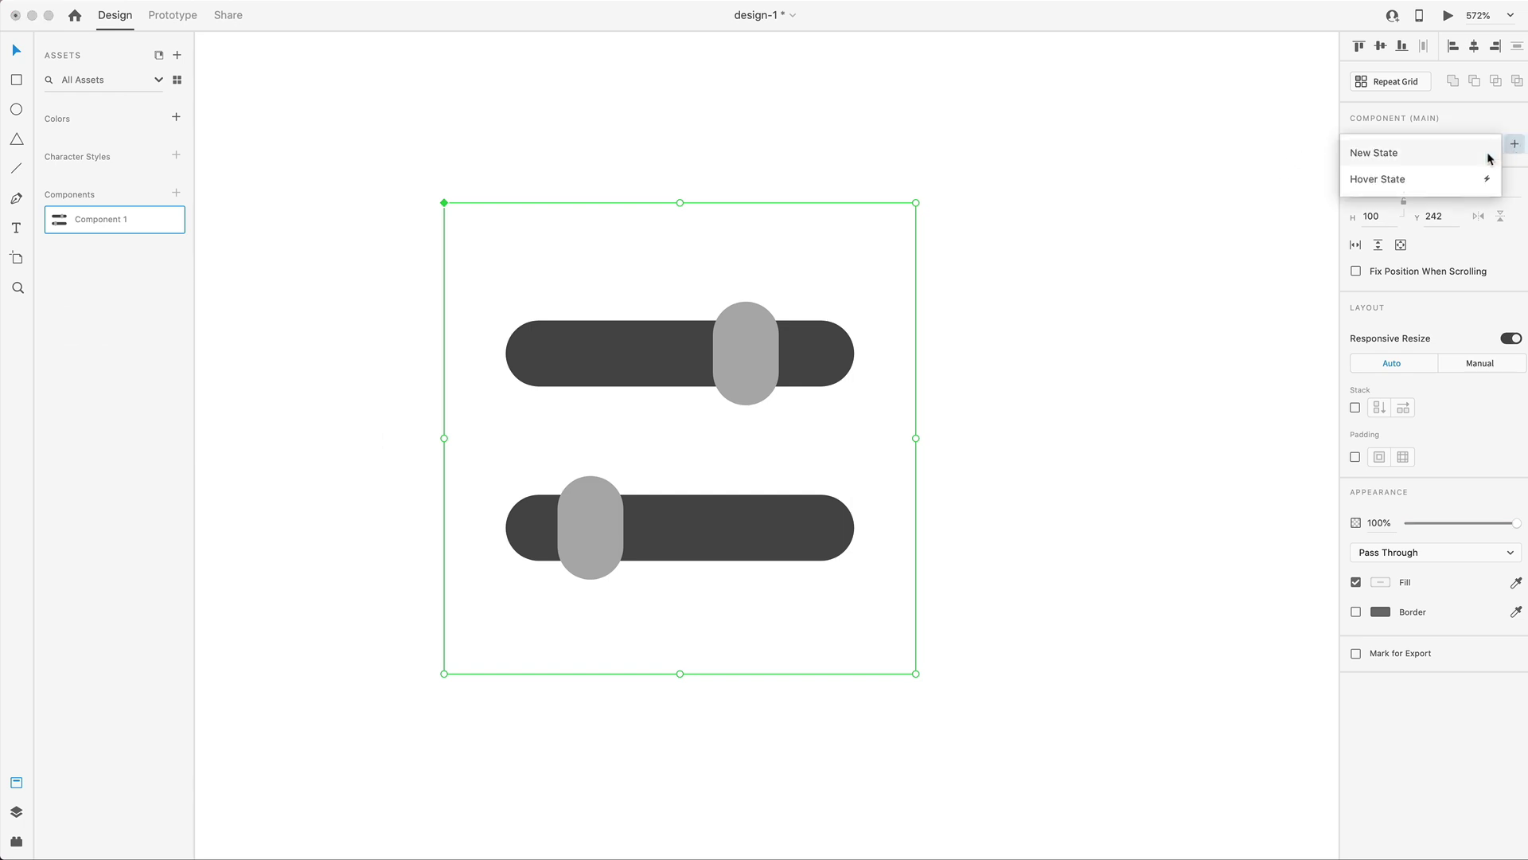
left_click(1385, 152)
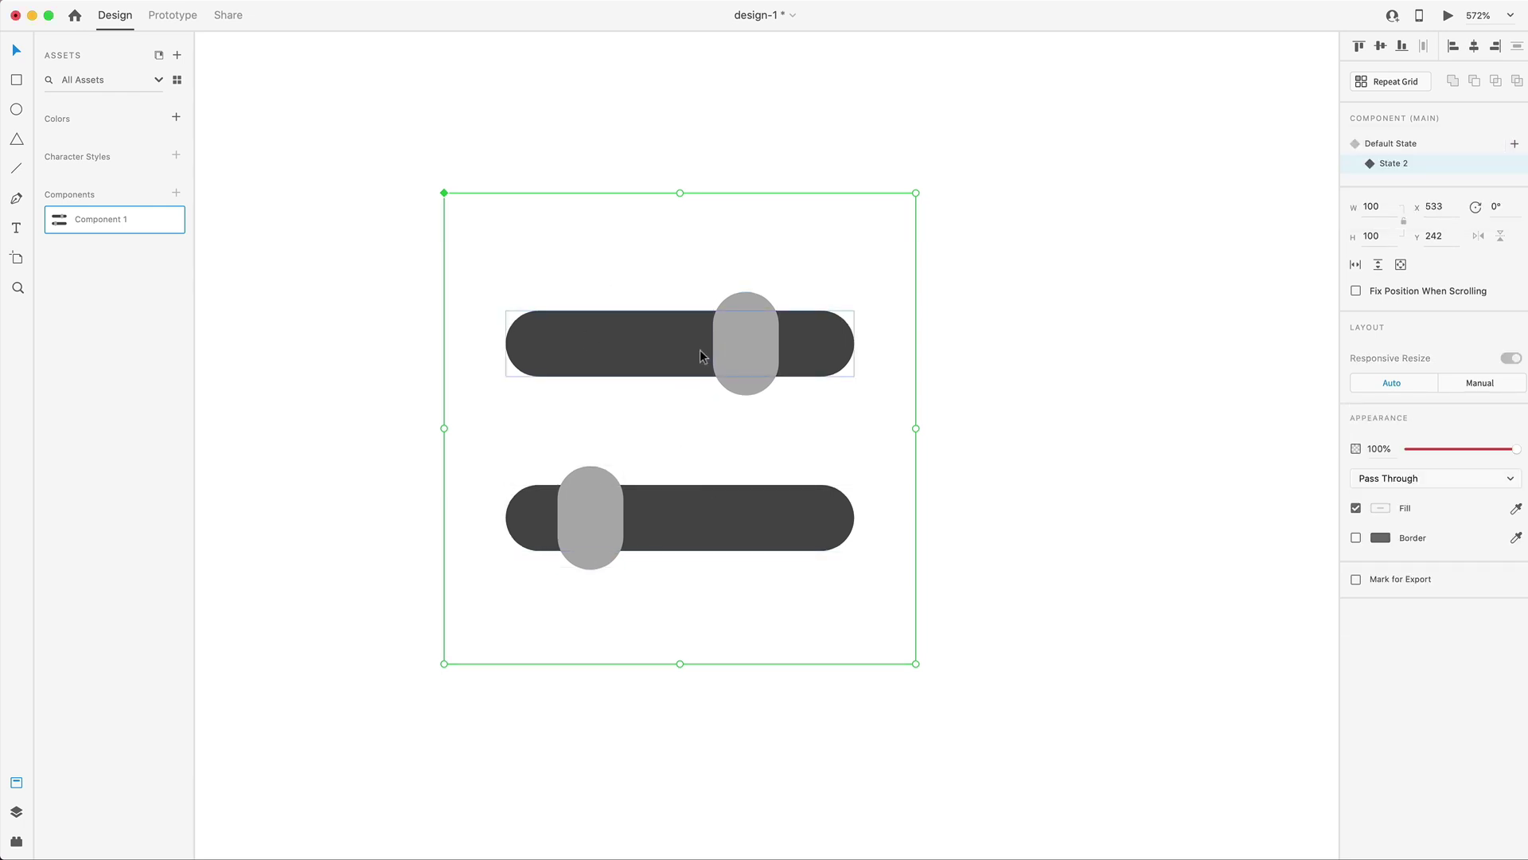
double_click(739, 334)
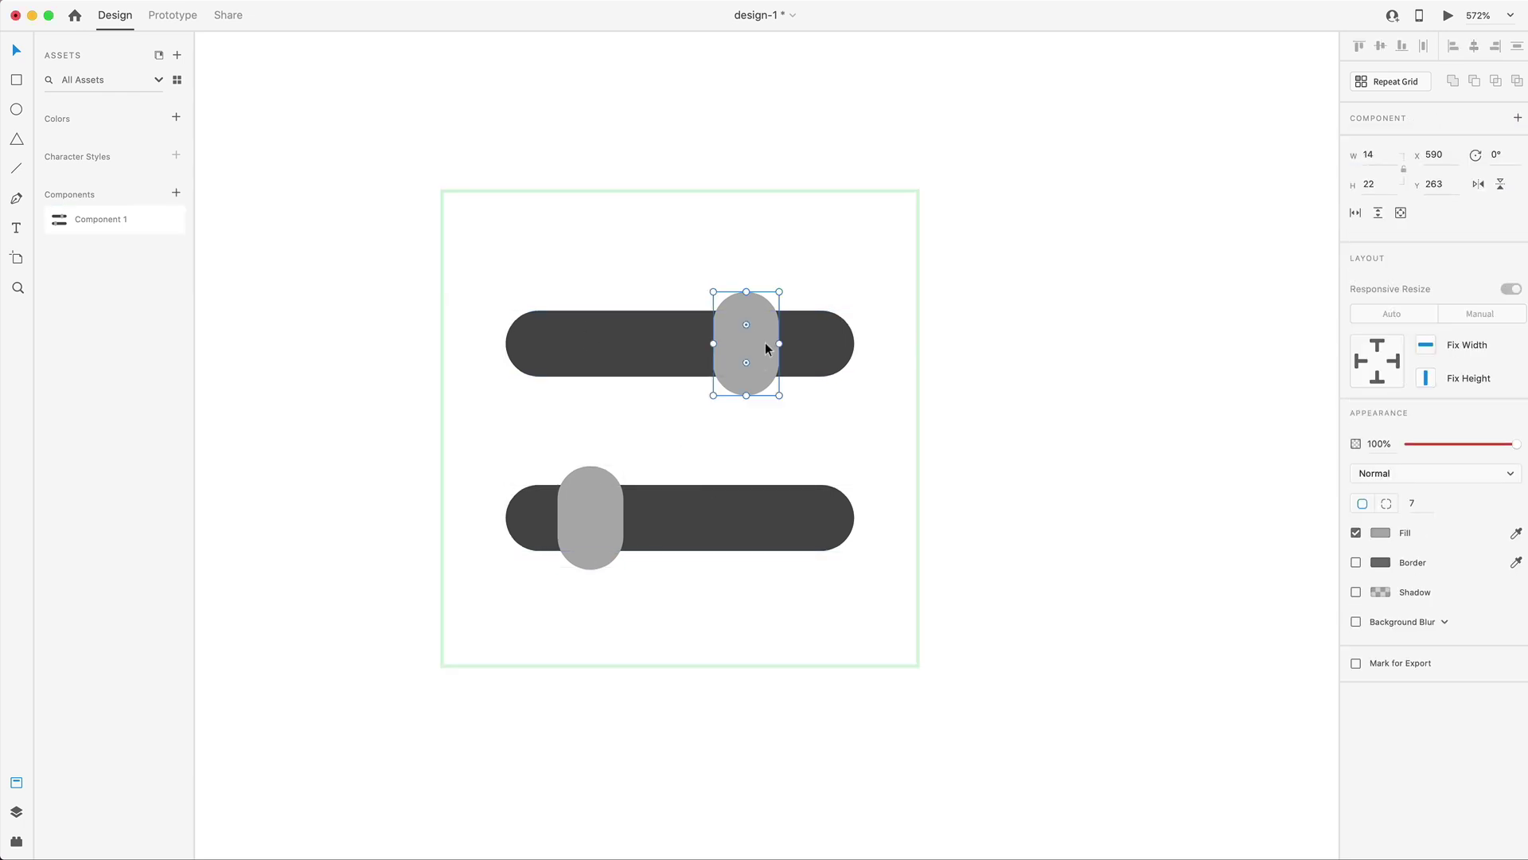
left_click_drag(764, 342, 608, 347)
- Move the bottom knob to the right end of its bar, then select all the slider artwork
left_click_drag(585, 517, 778, 515)
left_click(581, 348)
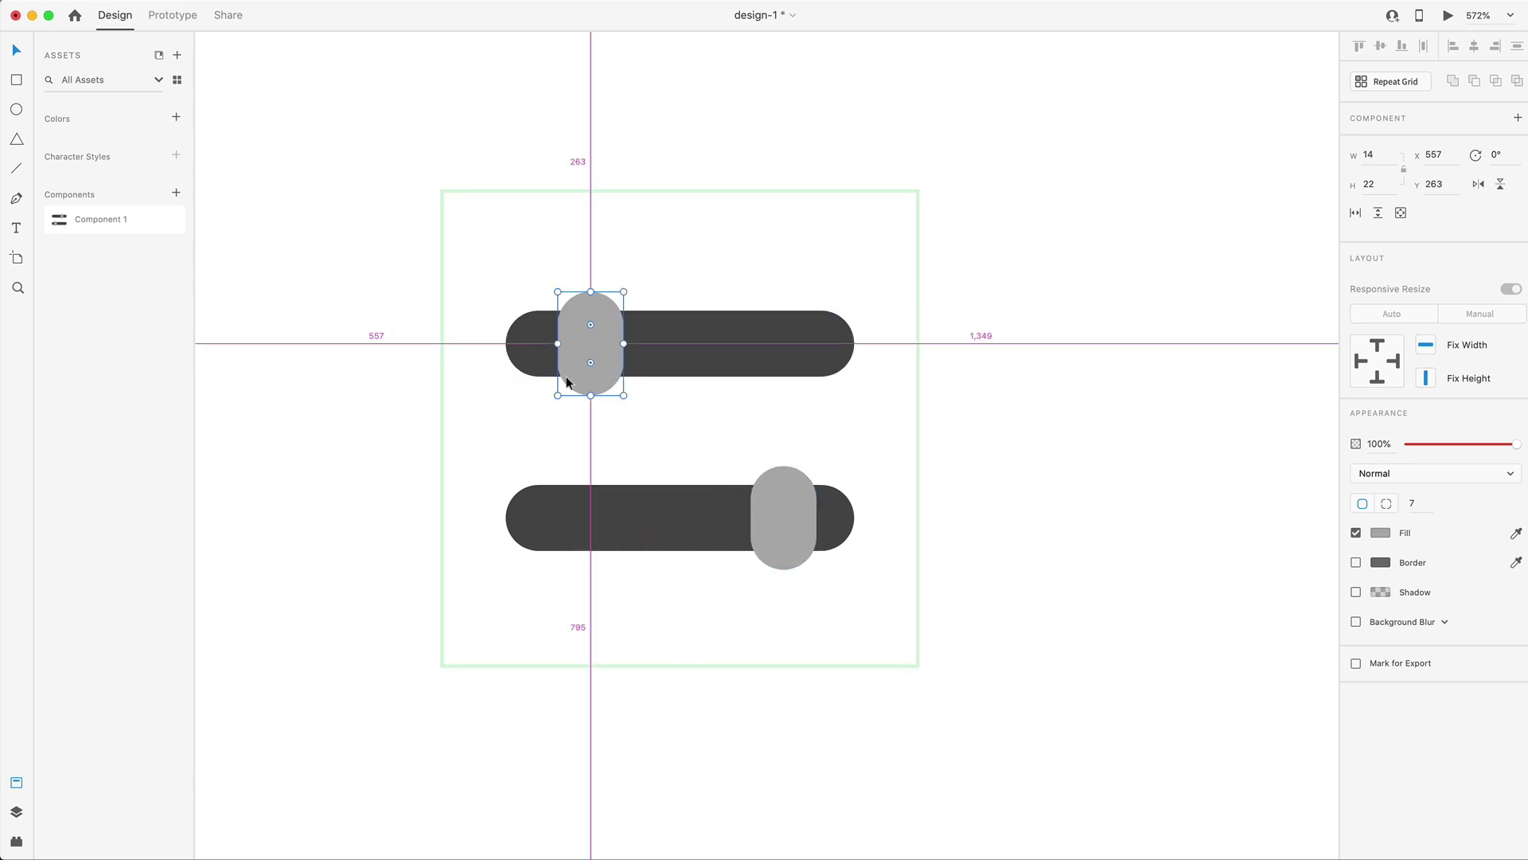
left_click_drag(780, 535, 767, 532)
left_click(651, 338)
key("super+a")
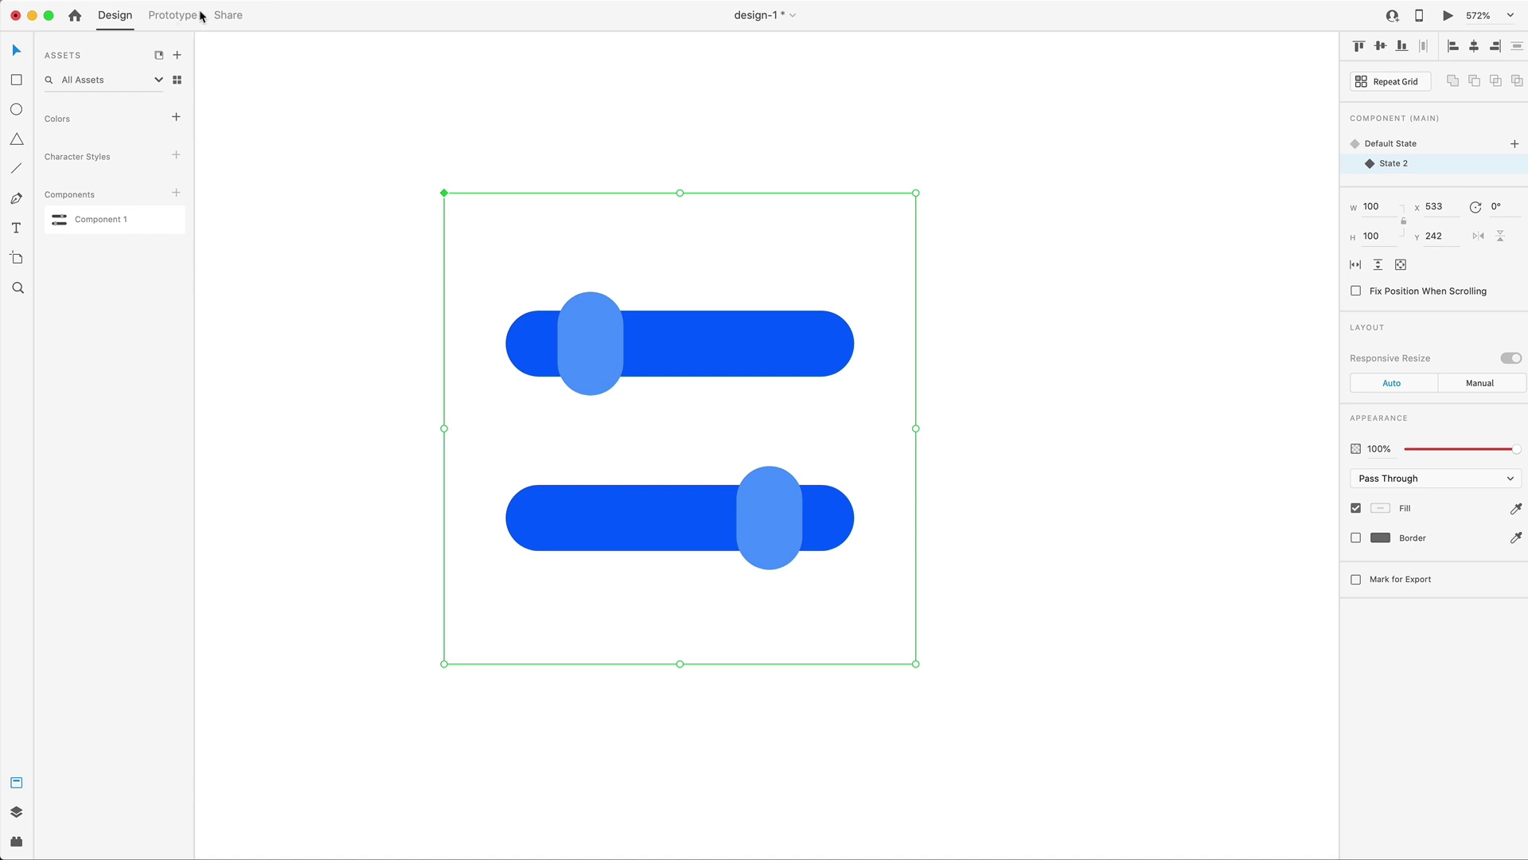
- Add a Tap Auto-Animate interaction from Default State to State 2 with Wind Up easing, 0.3 s
left_click(192, 14)
left_click(1388, 73)
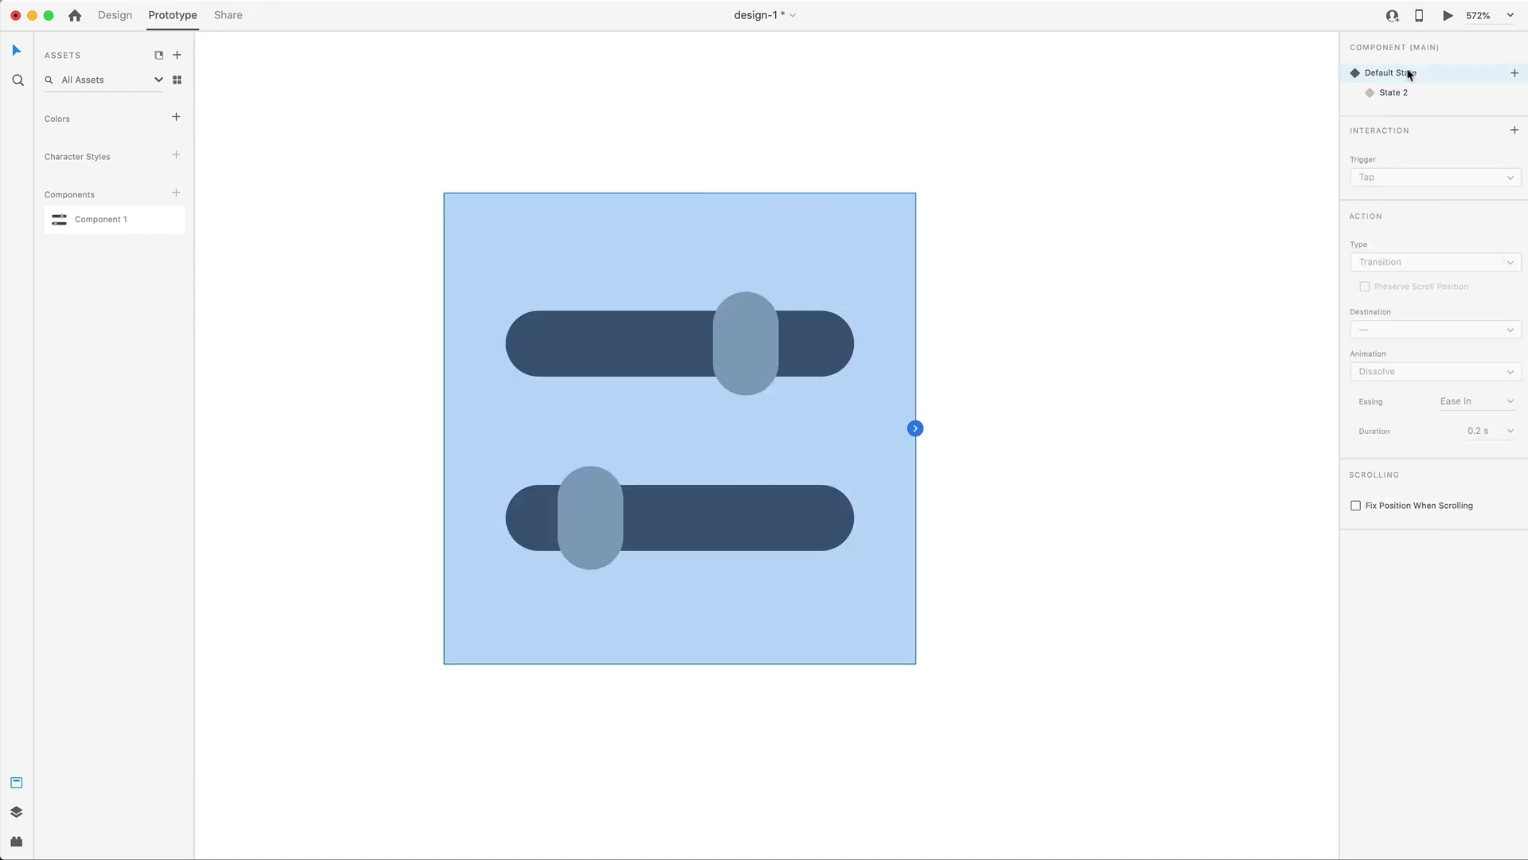
left_click(1516, 131)
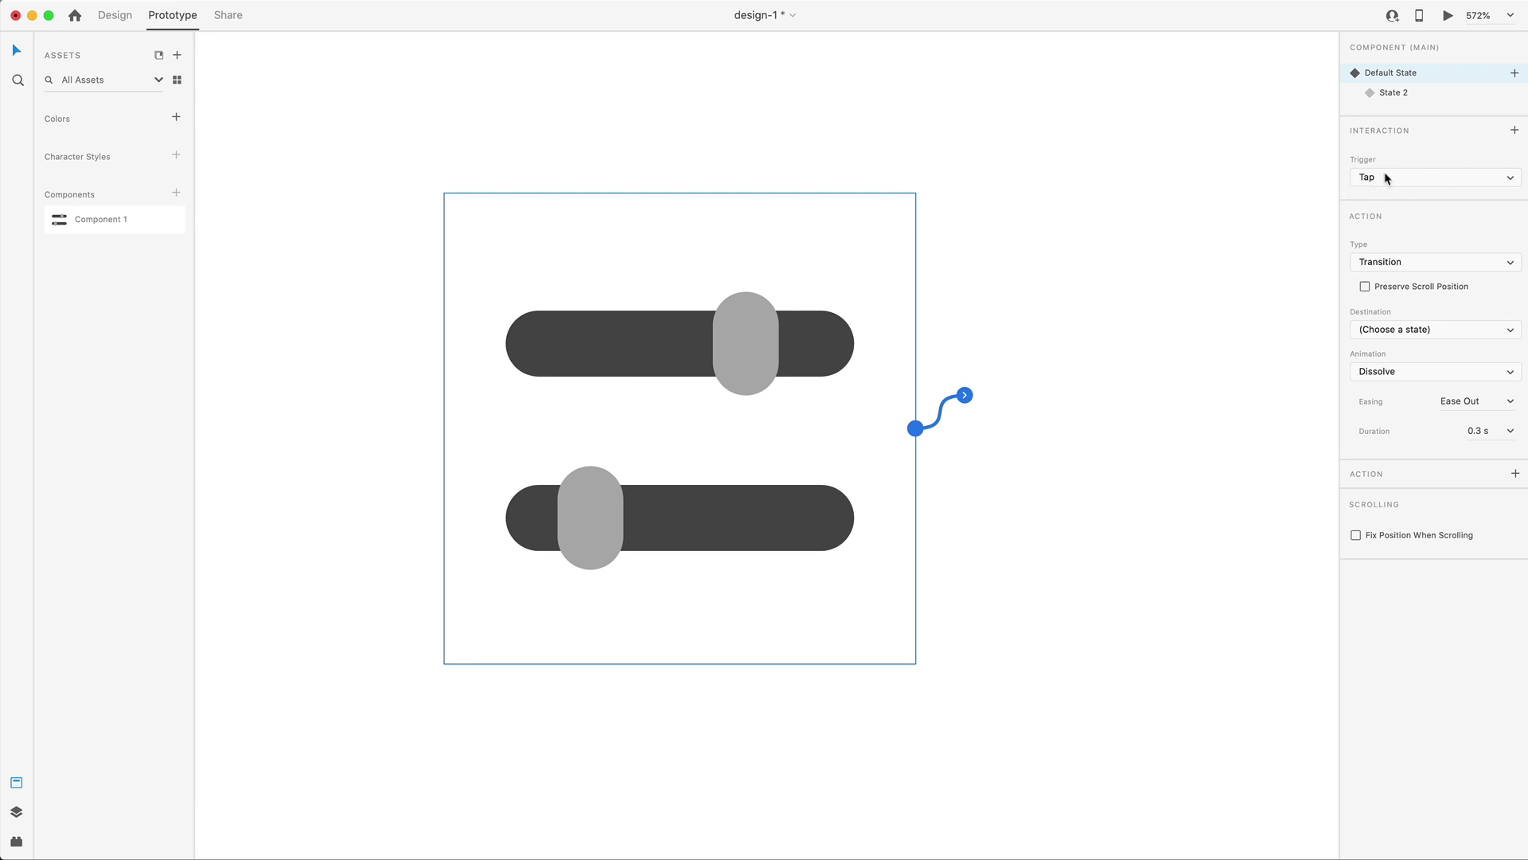
left_click(1399, 264)
left_click(1393, 275)
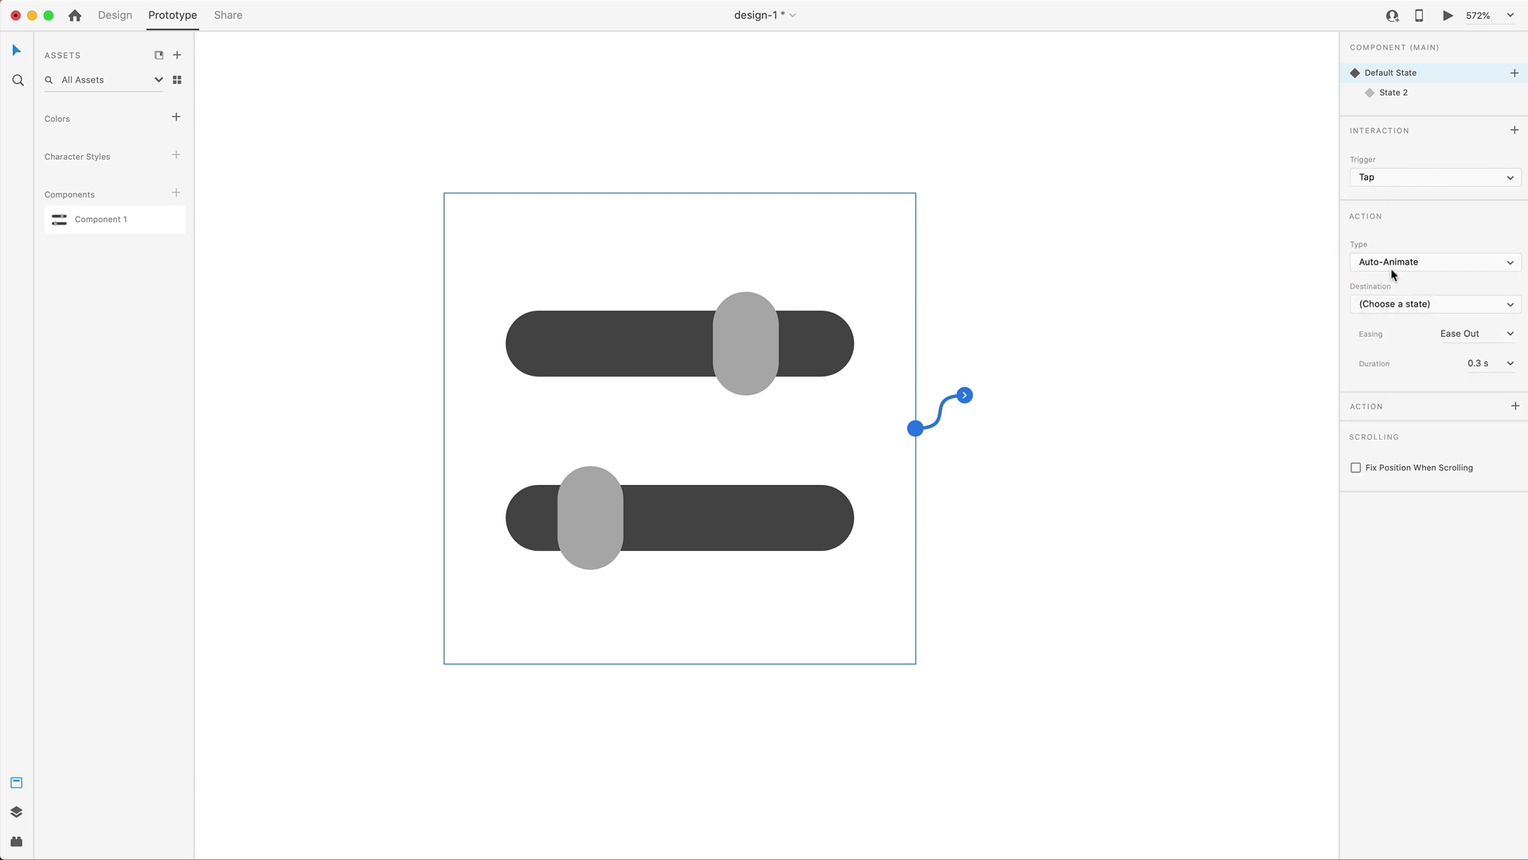
left_click(1418, 305)
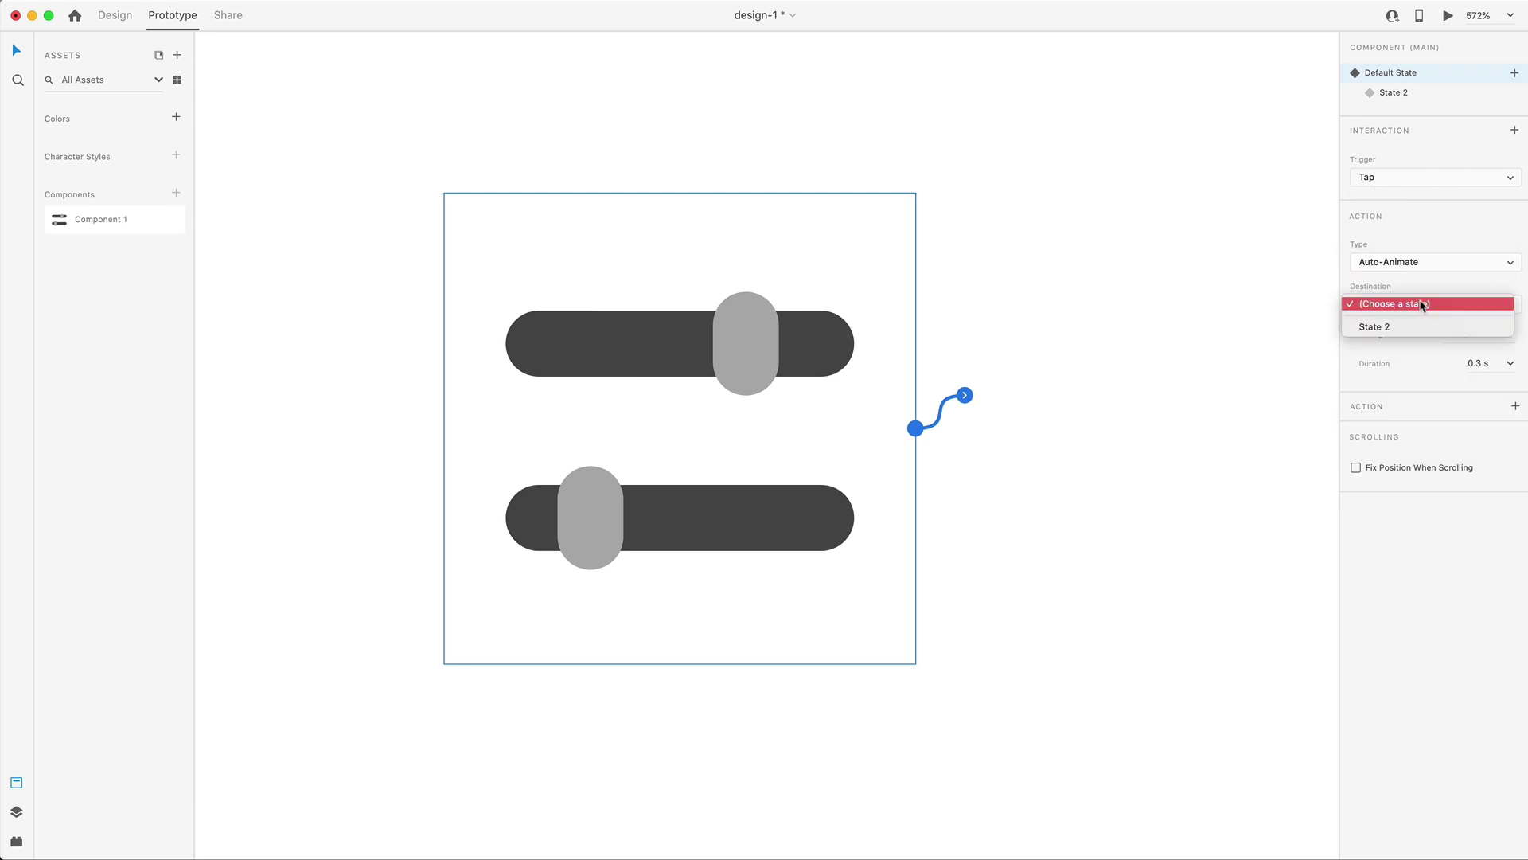
left_click(1379, 328)
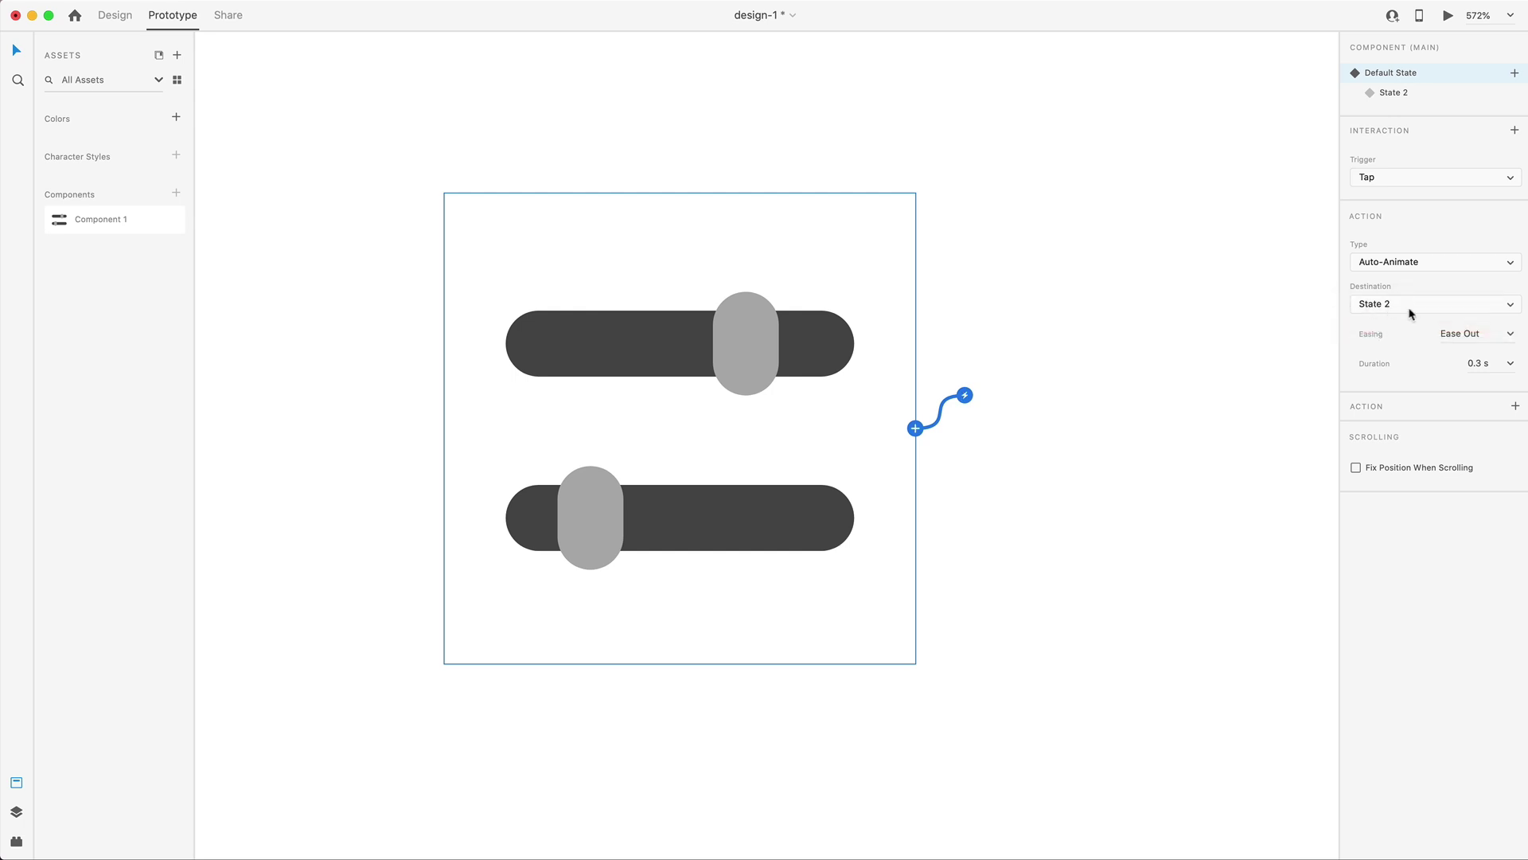
left_click(1511, 335)
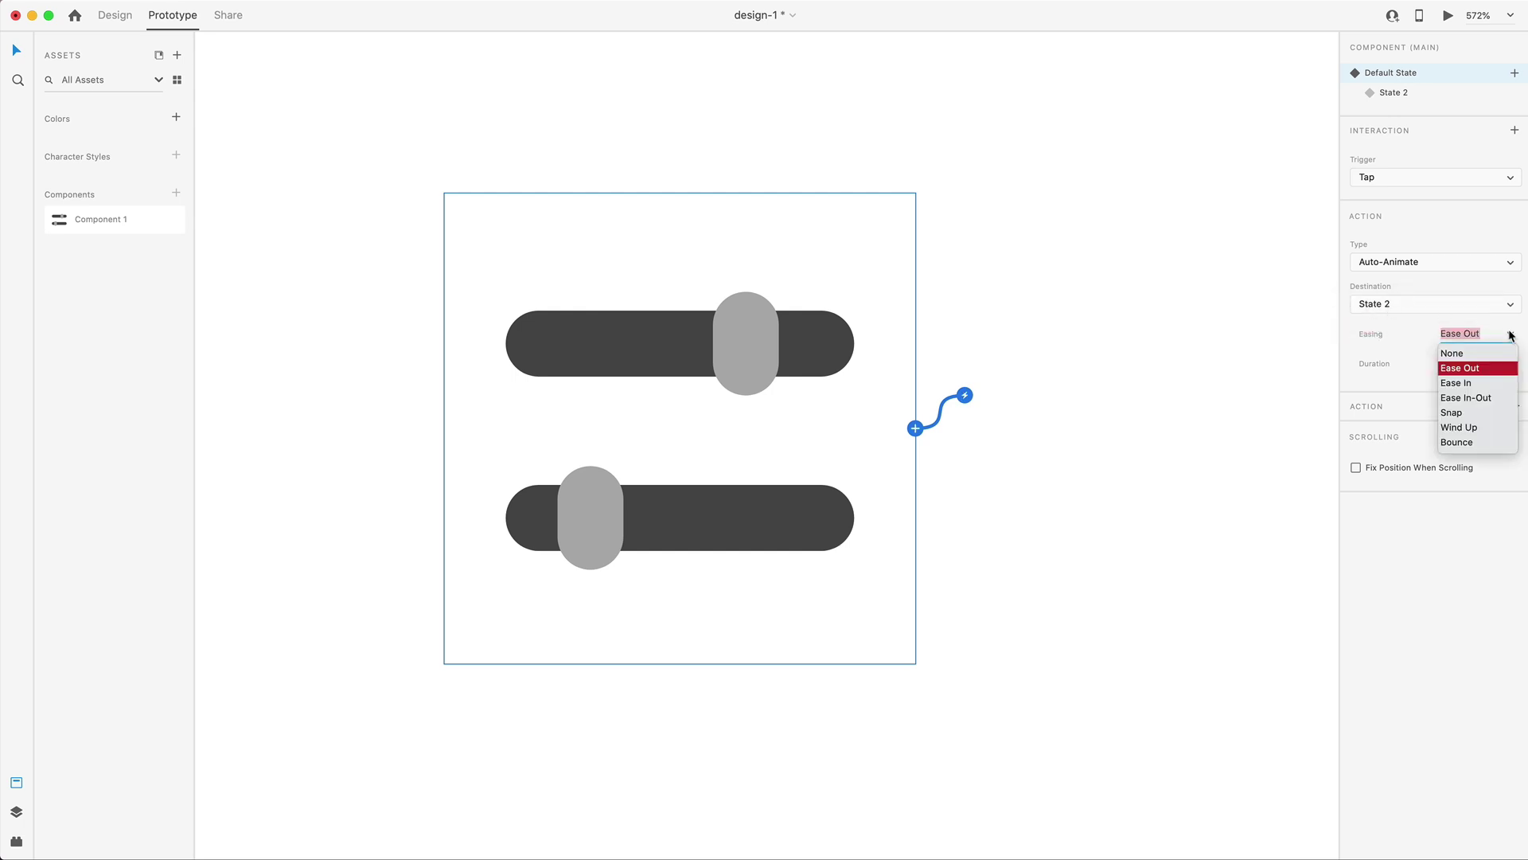
left_click(1460, 427)
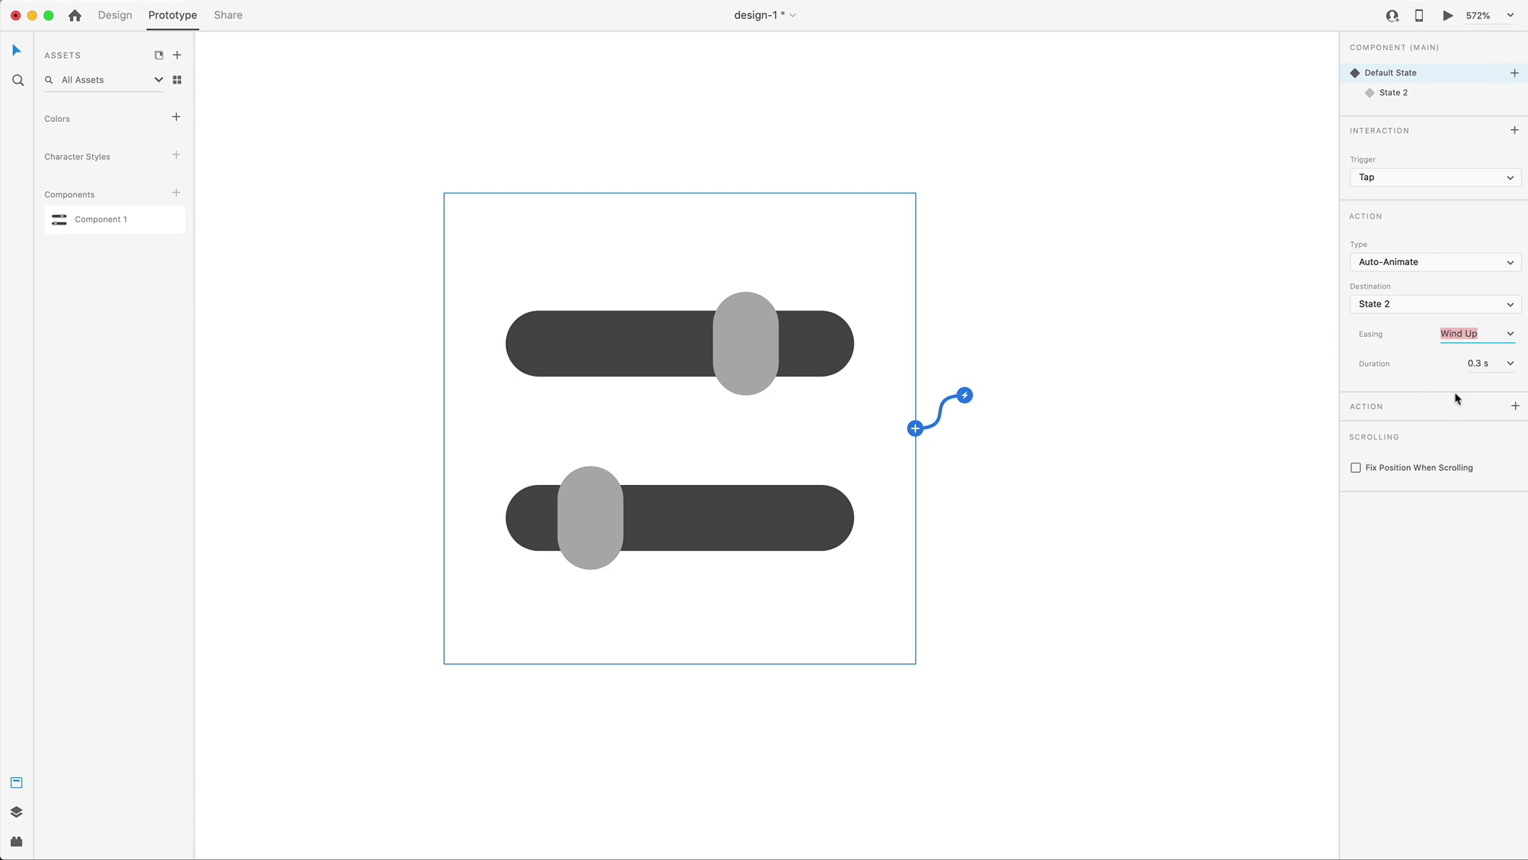
left_click(1484, 365)
- Add a Tap interaction sending State 2 back to Default State
left_click(1399, 93)
left_click(1515, 132)
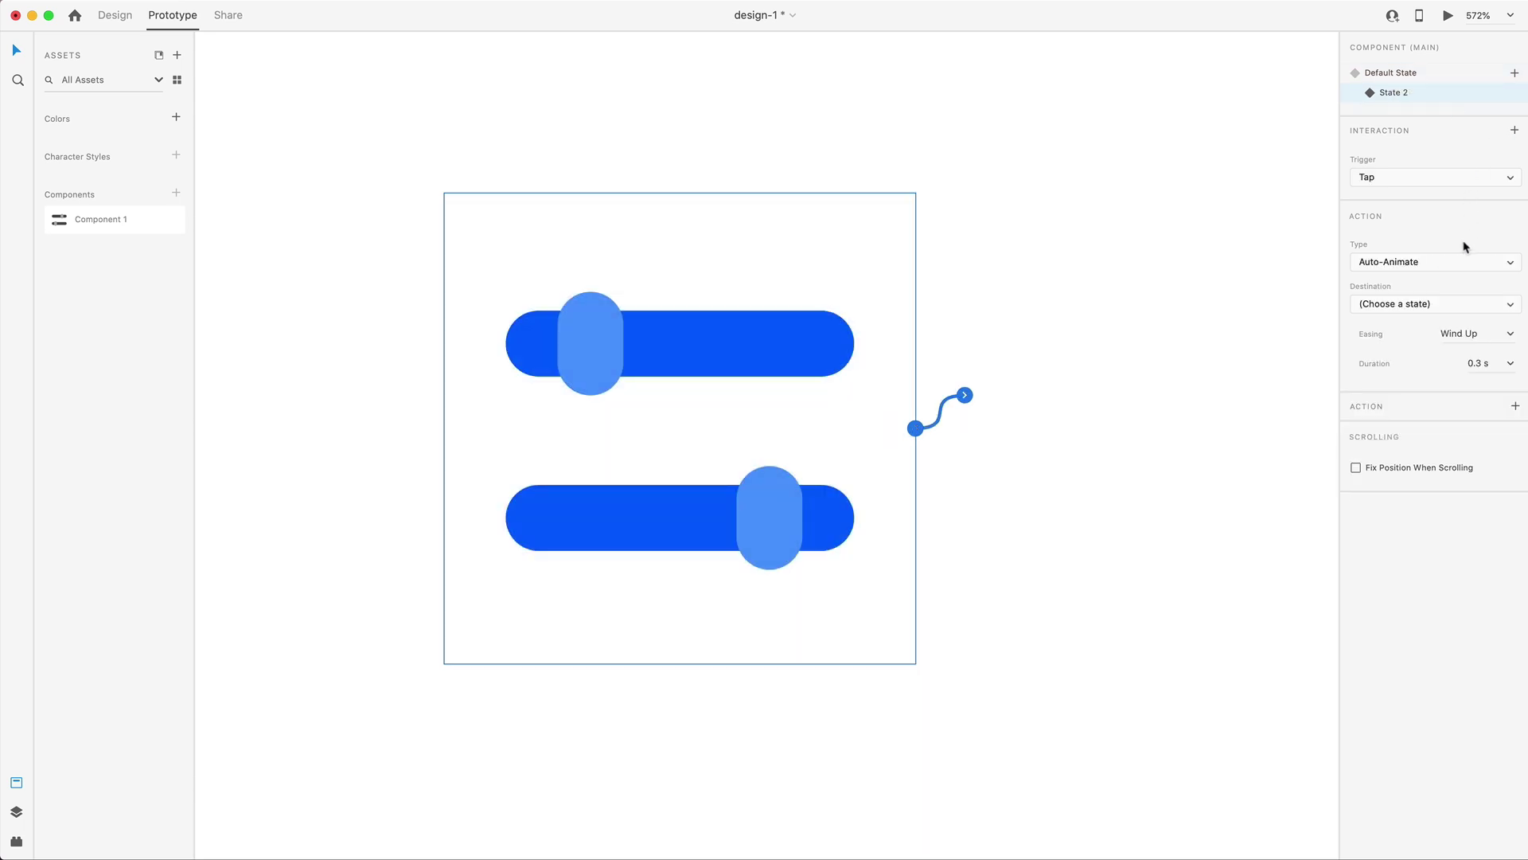
left_click(1393, 305)
left_click(1403, 328)
left_click(1401, 73)
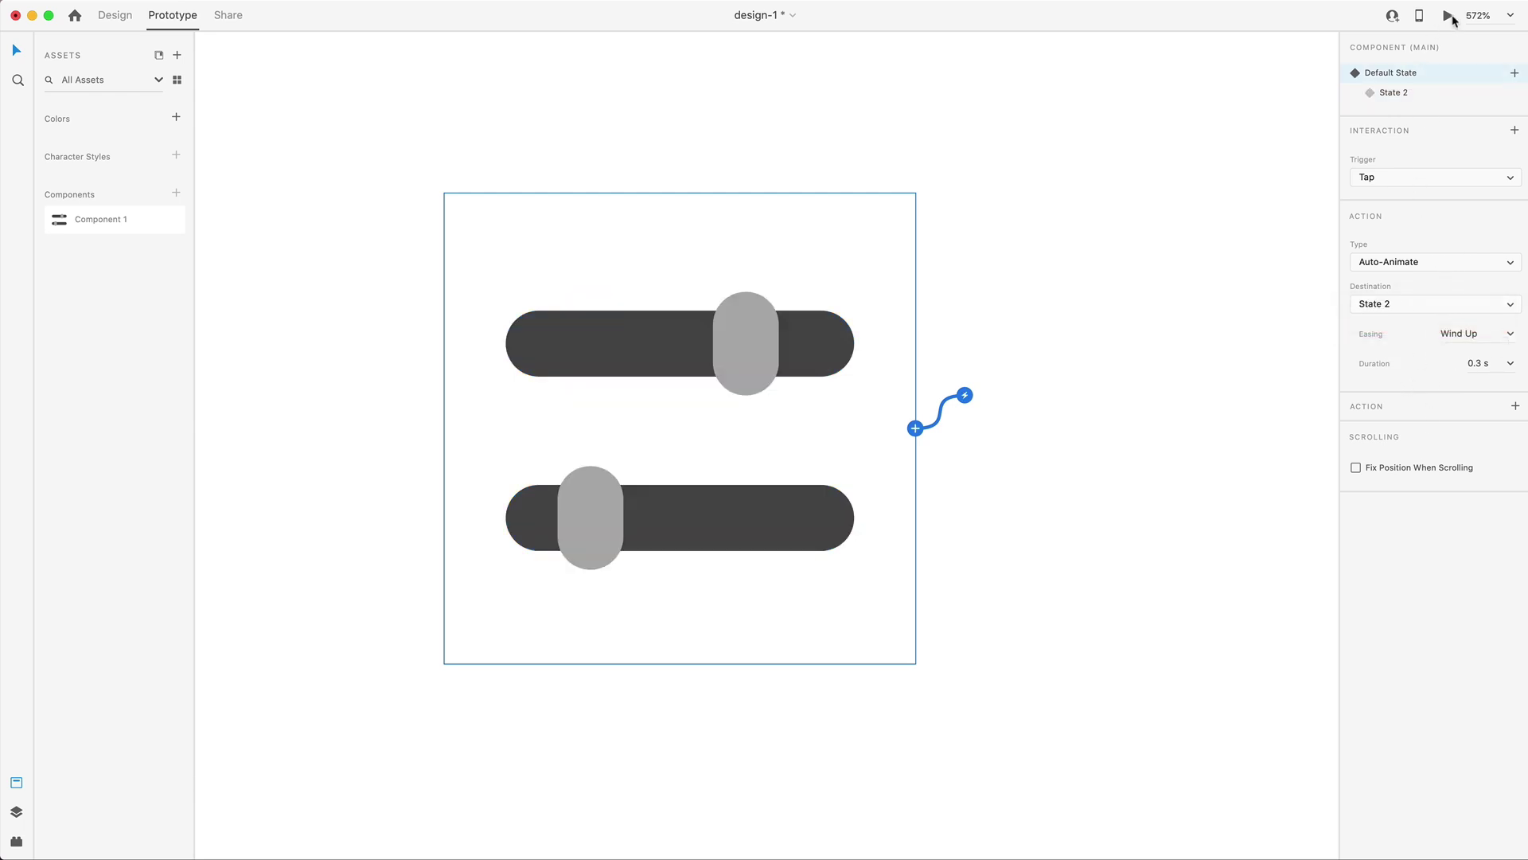
- Play the prototype and tap the sliders three times, toggling between grey and blue states
left_click(1449, 18)
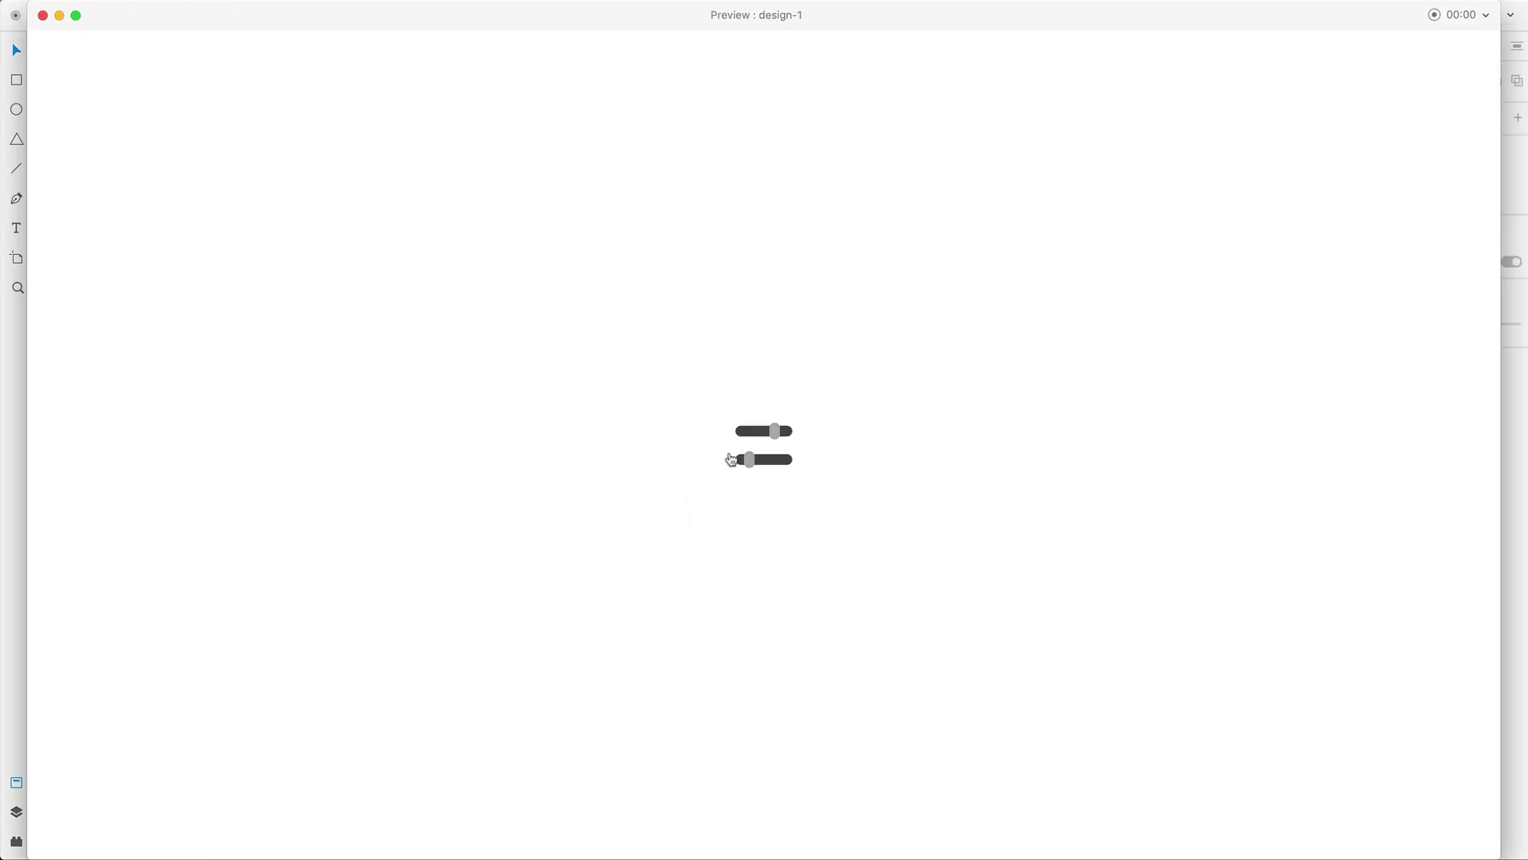
left_click(755, 442)
left_click(776, 467)
left_click(766, 454)
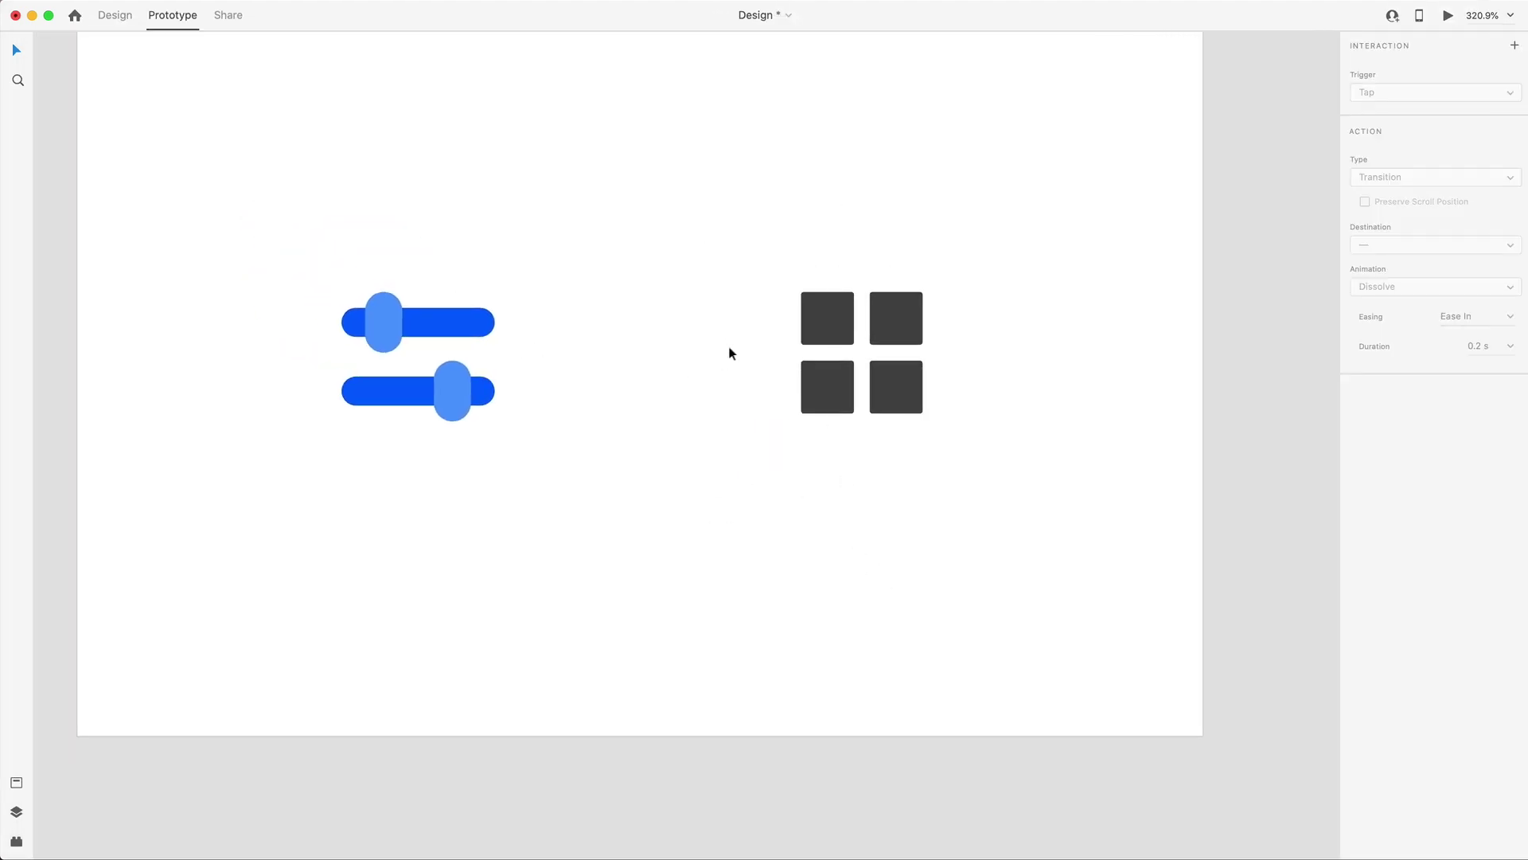
- Inspect the grid icon component's tap state and Default State
left_click(817, 316)
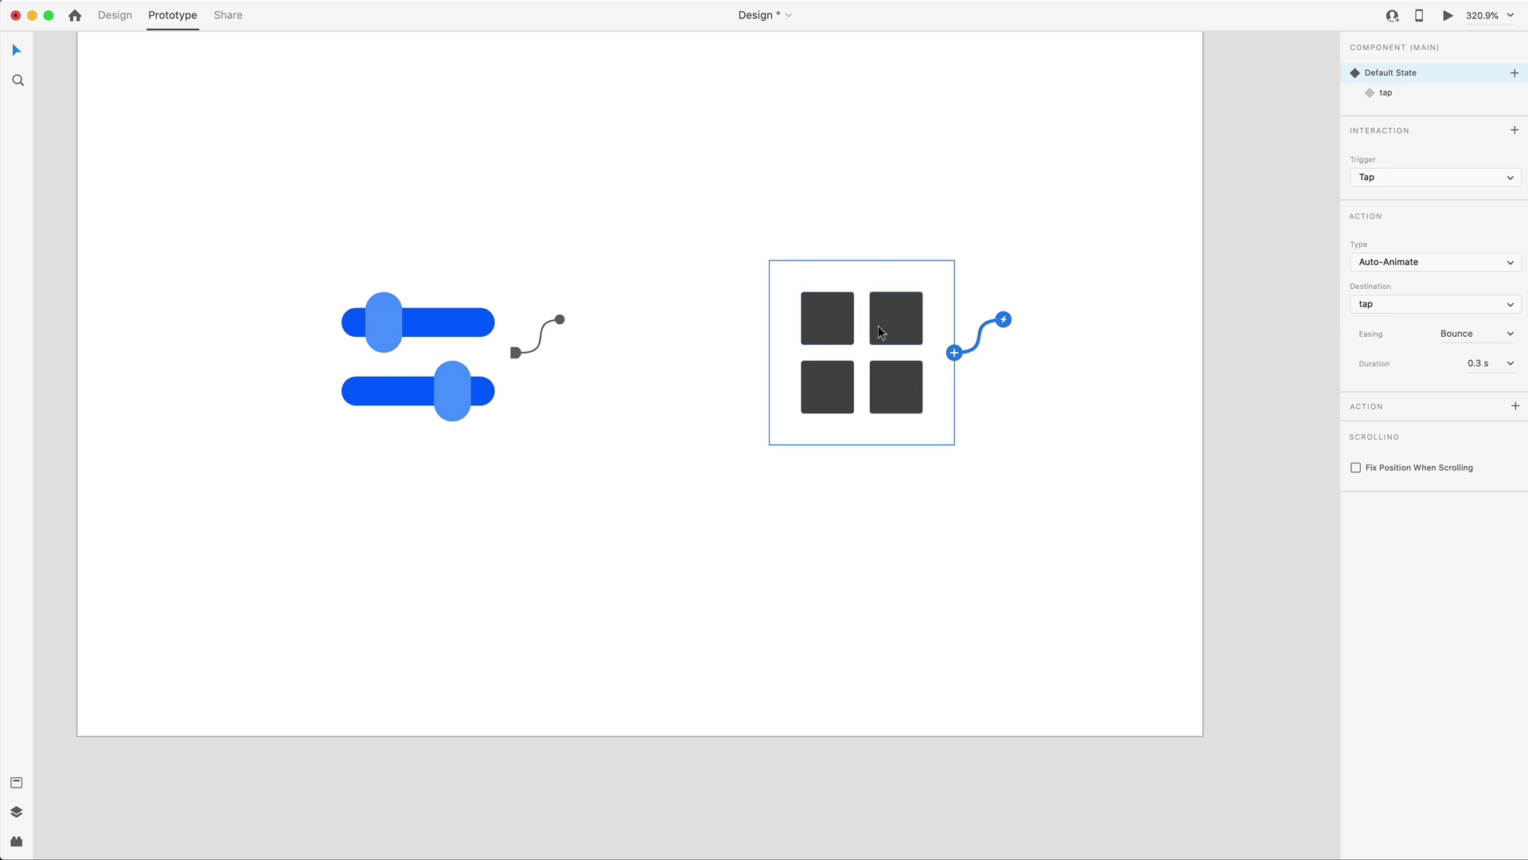
left_click(1388, 94)
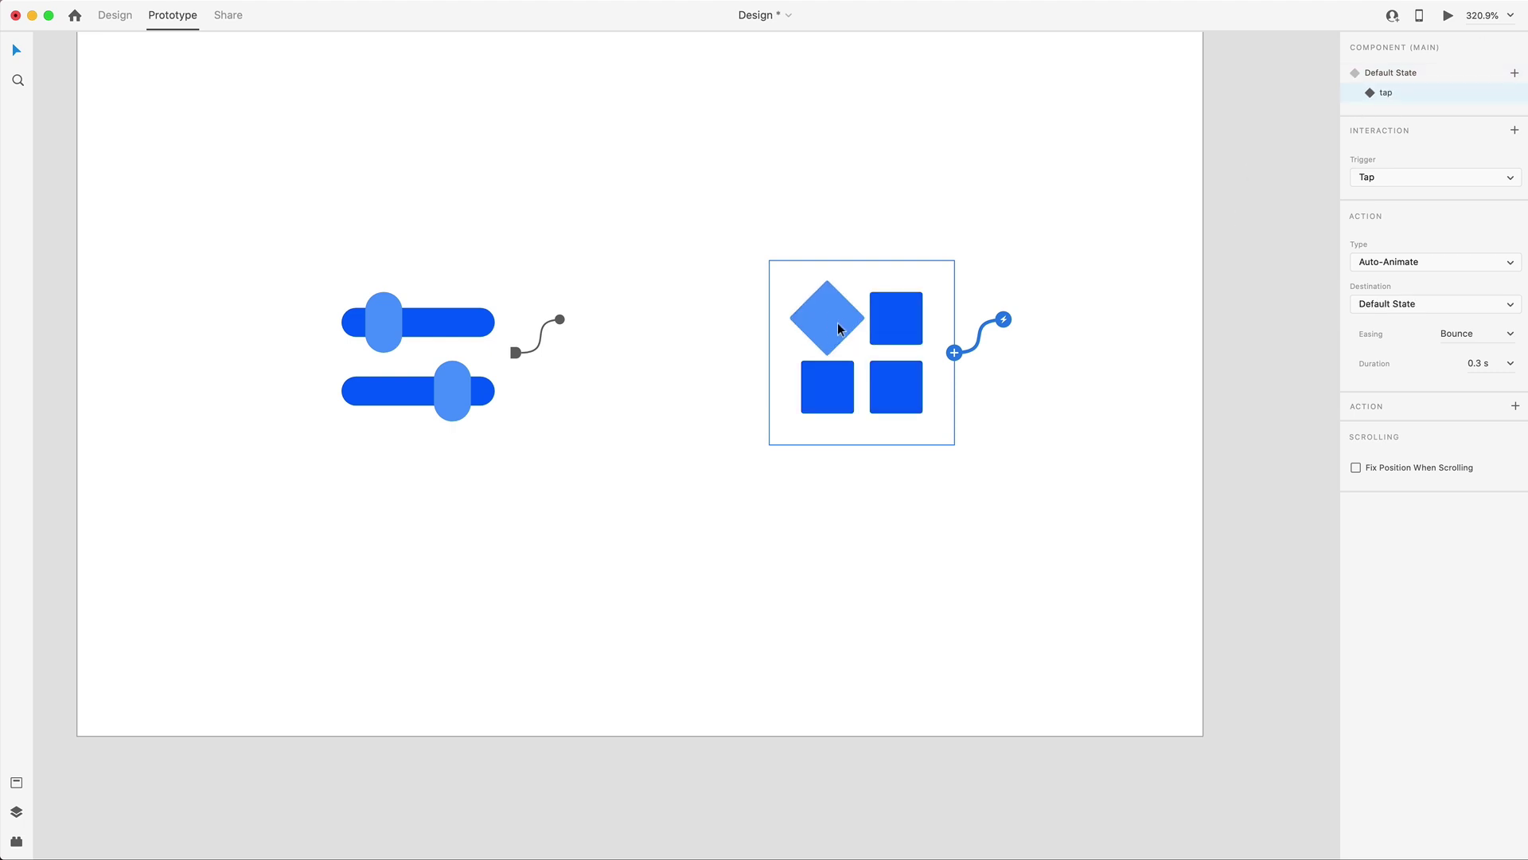
left_click(1389, 73)
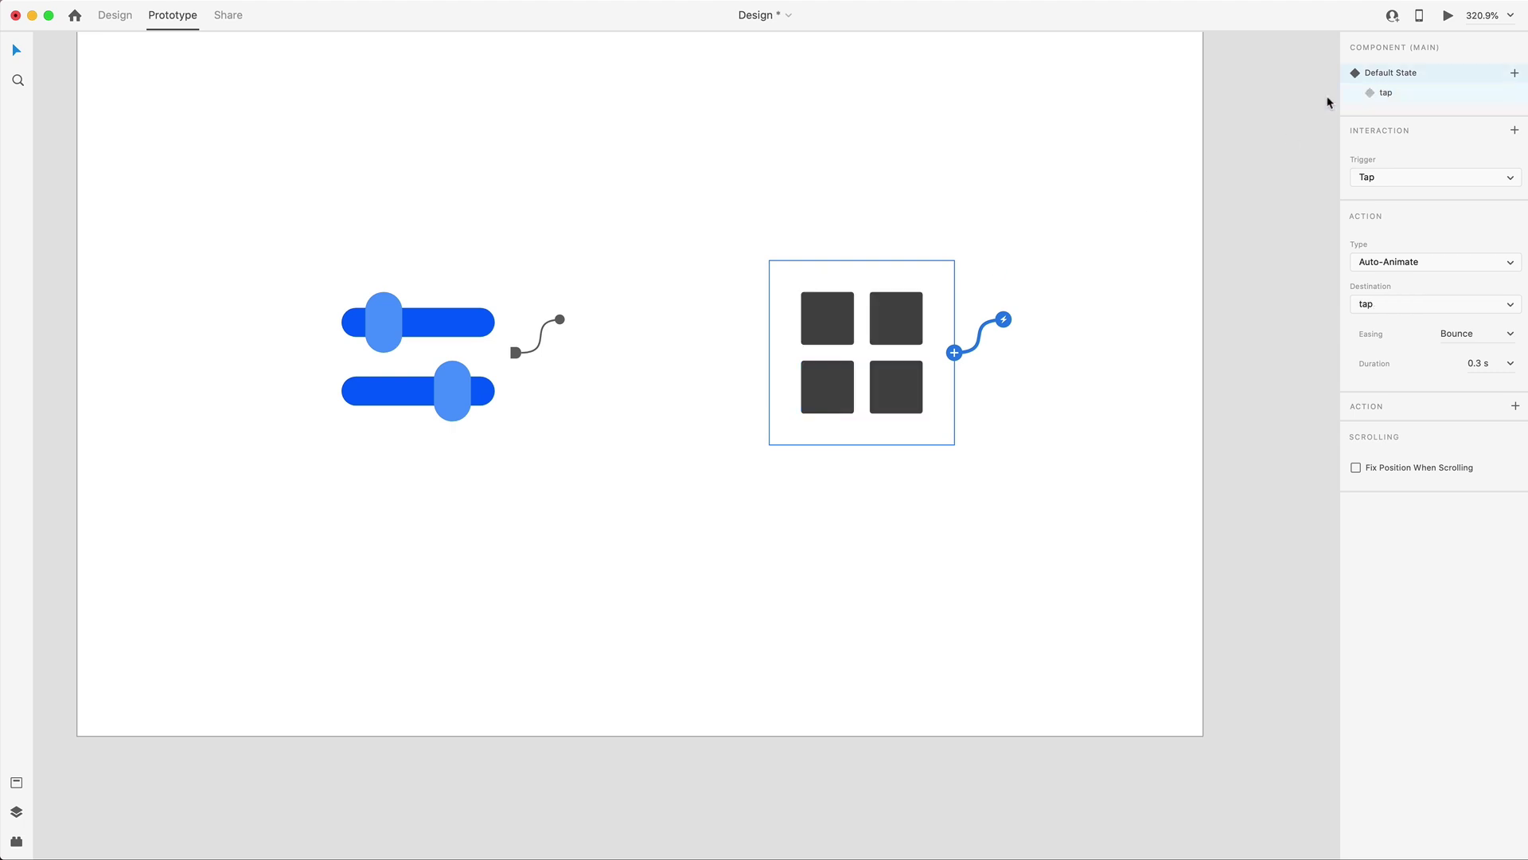
- Preview the prototype and tap the grid icon twice to watch its bounce animation
left_click(1447, 16)
left_click_drag(137, 422, 620, 165)
left_click(715, 410)
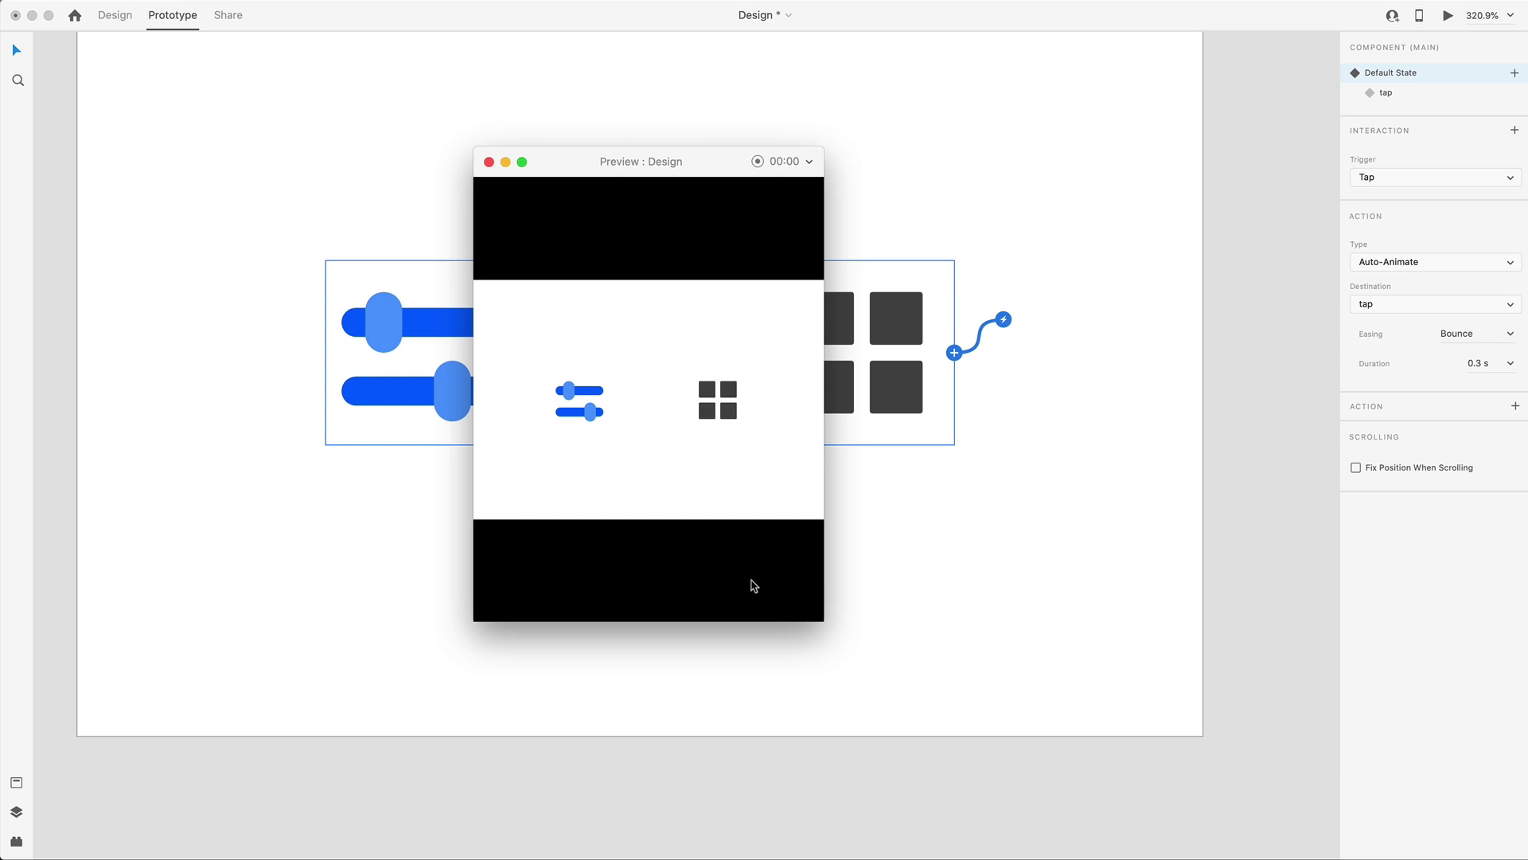
left_click(715, 412)
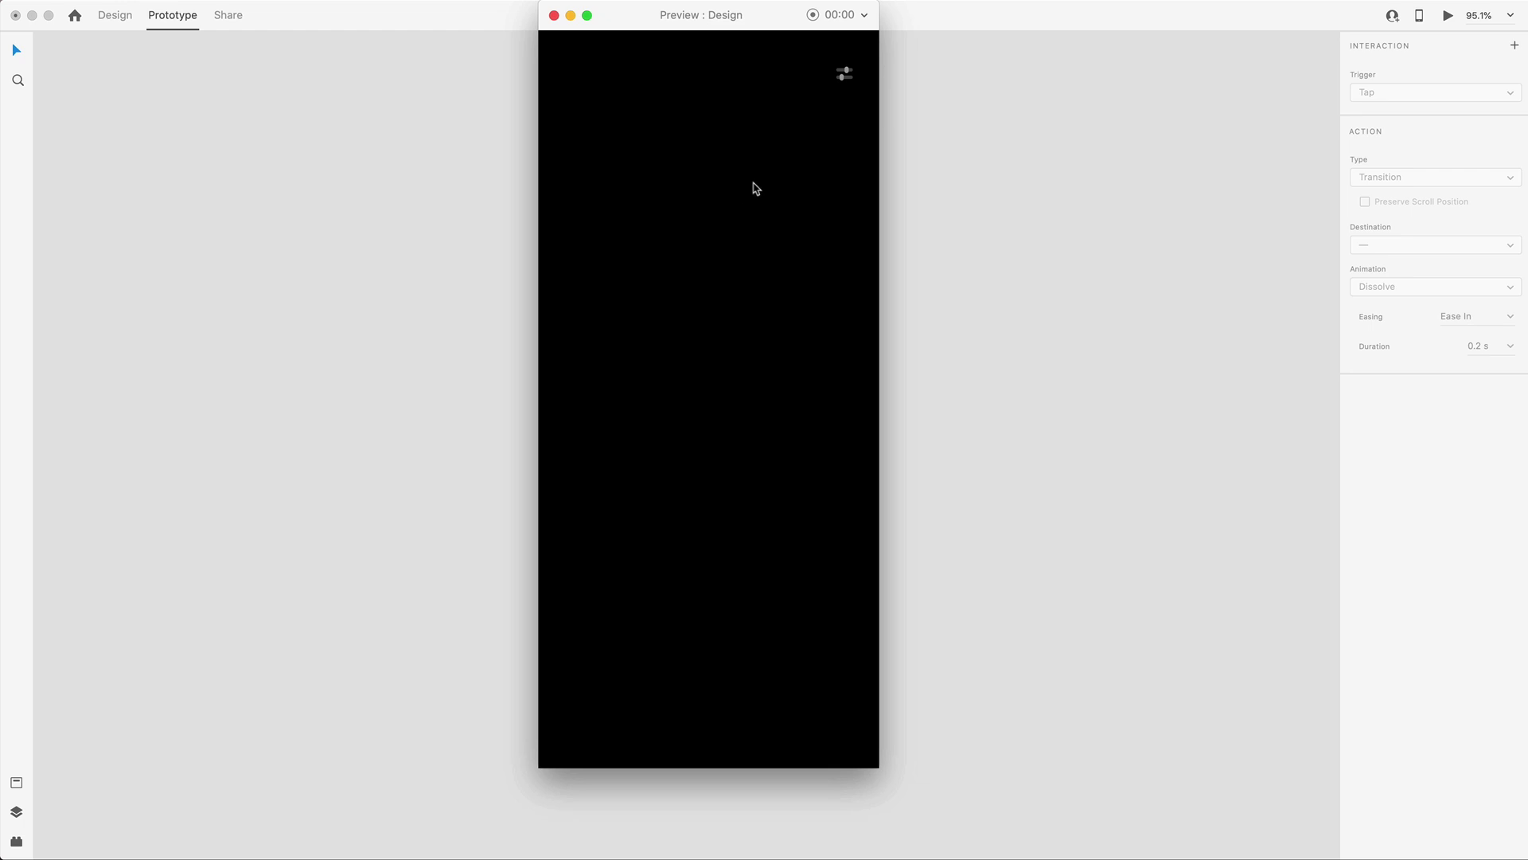
- Tap the sliders icon twice to show and hide the three cards, then close Preview
left_click(838, 77)
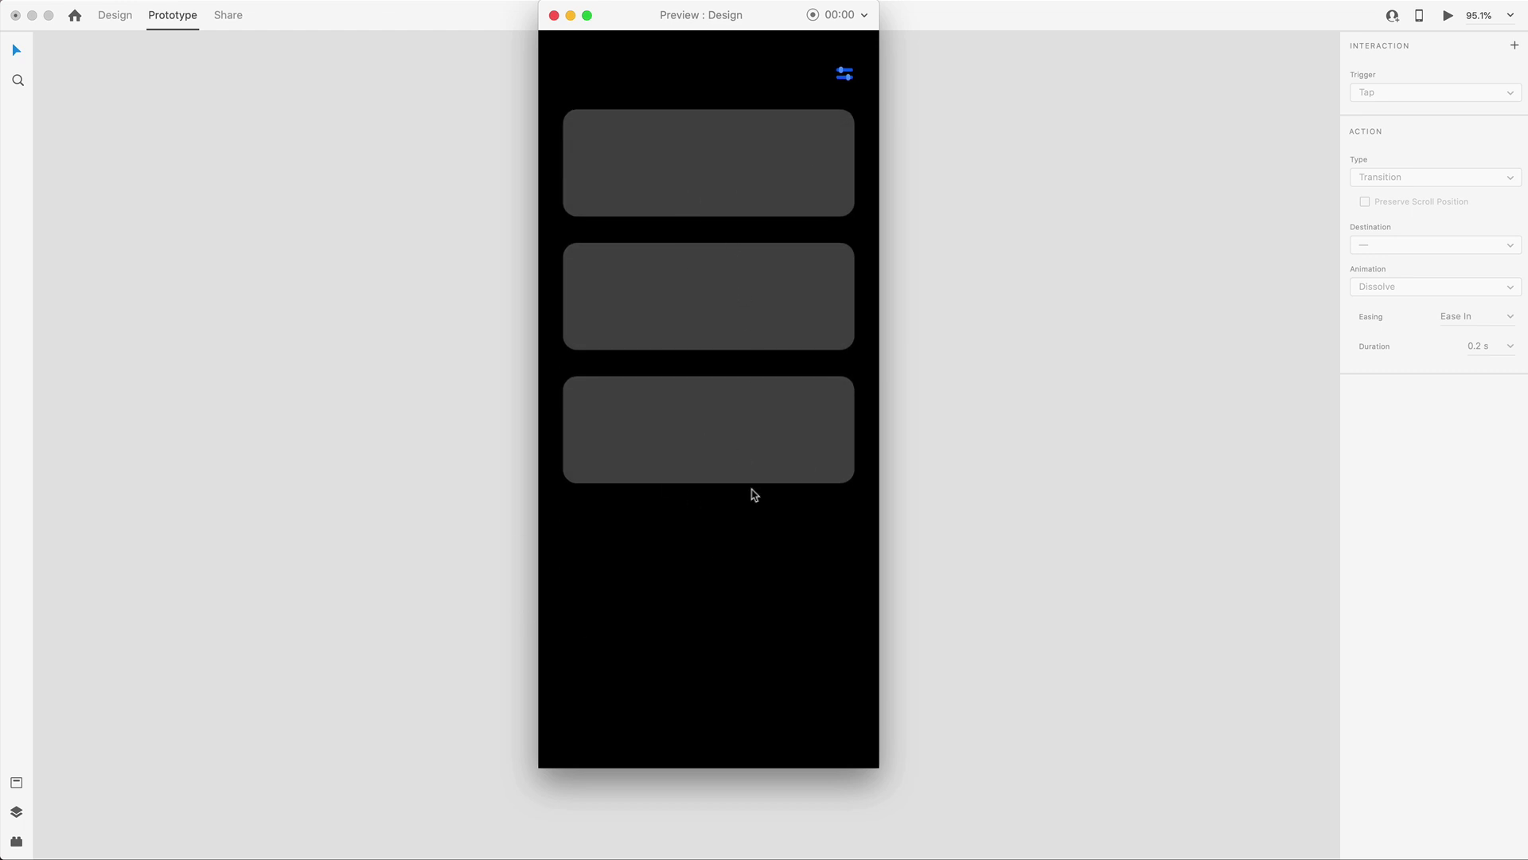
left_click(845, 78)
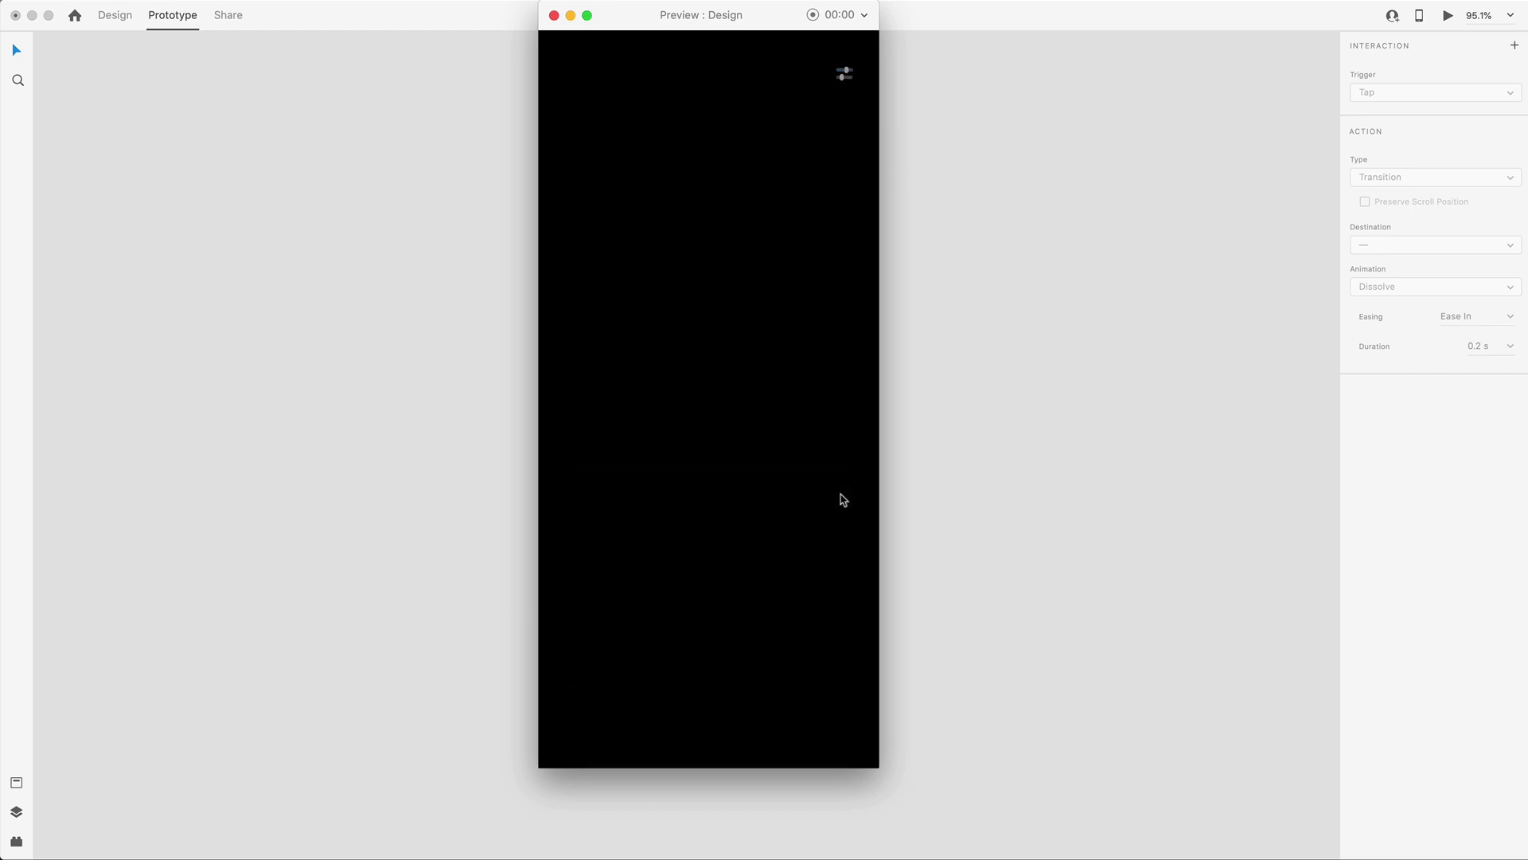
left_click(554, 16)
scroll(646, 218, "down", 5)
scroll(756, 503, "up", 10)
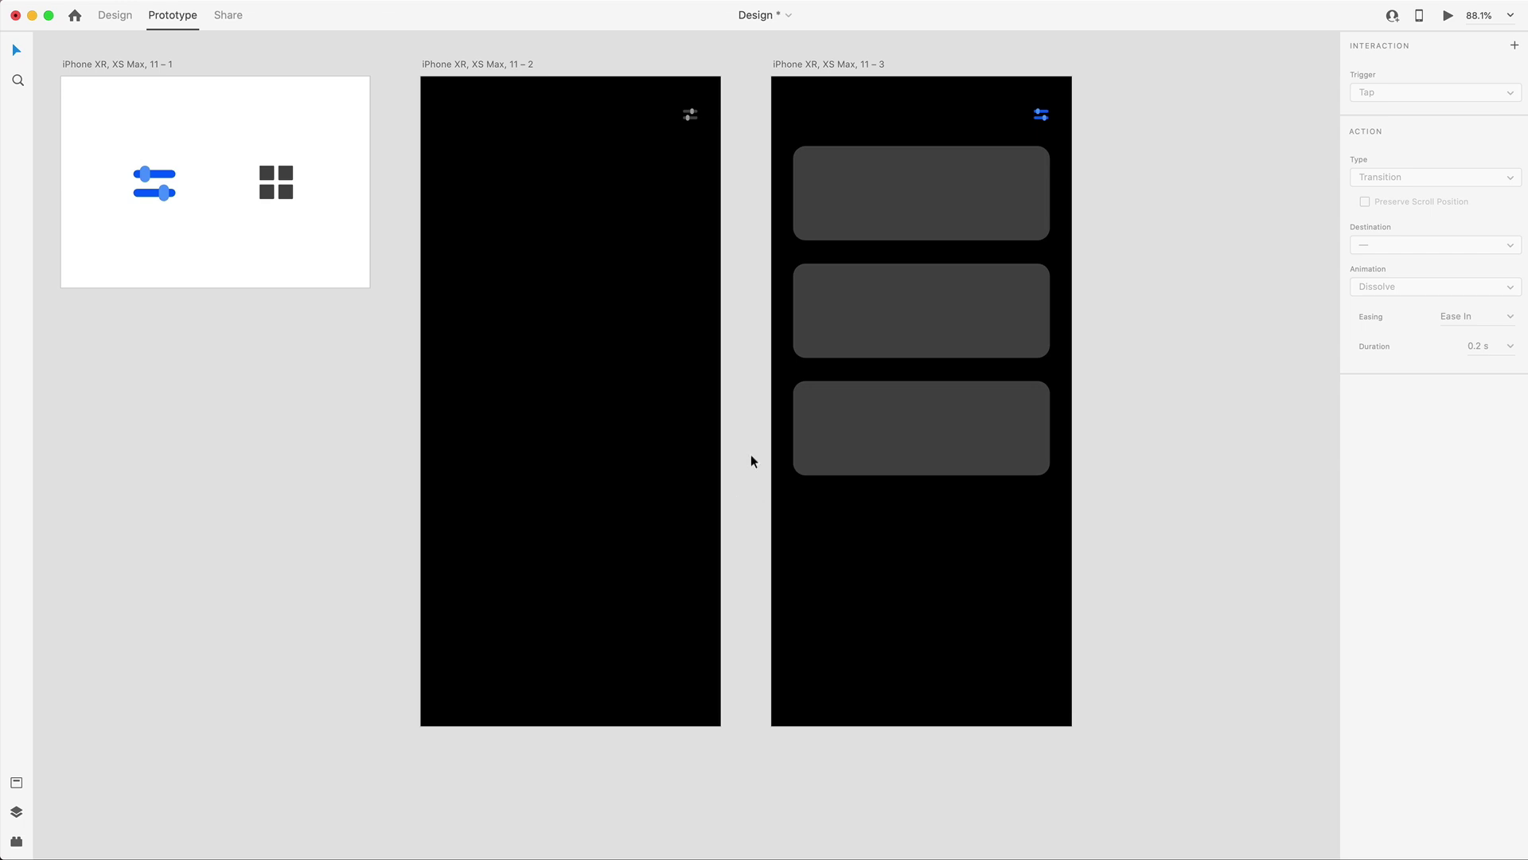
left_click(488, 64)
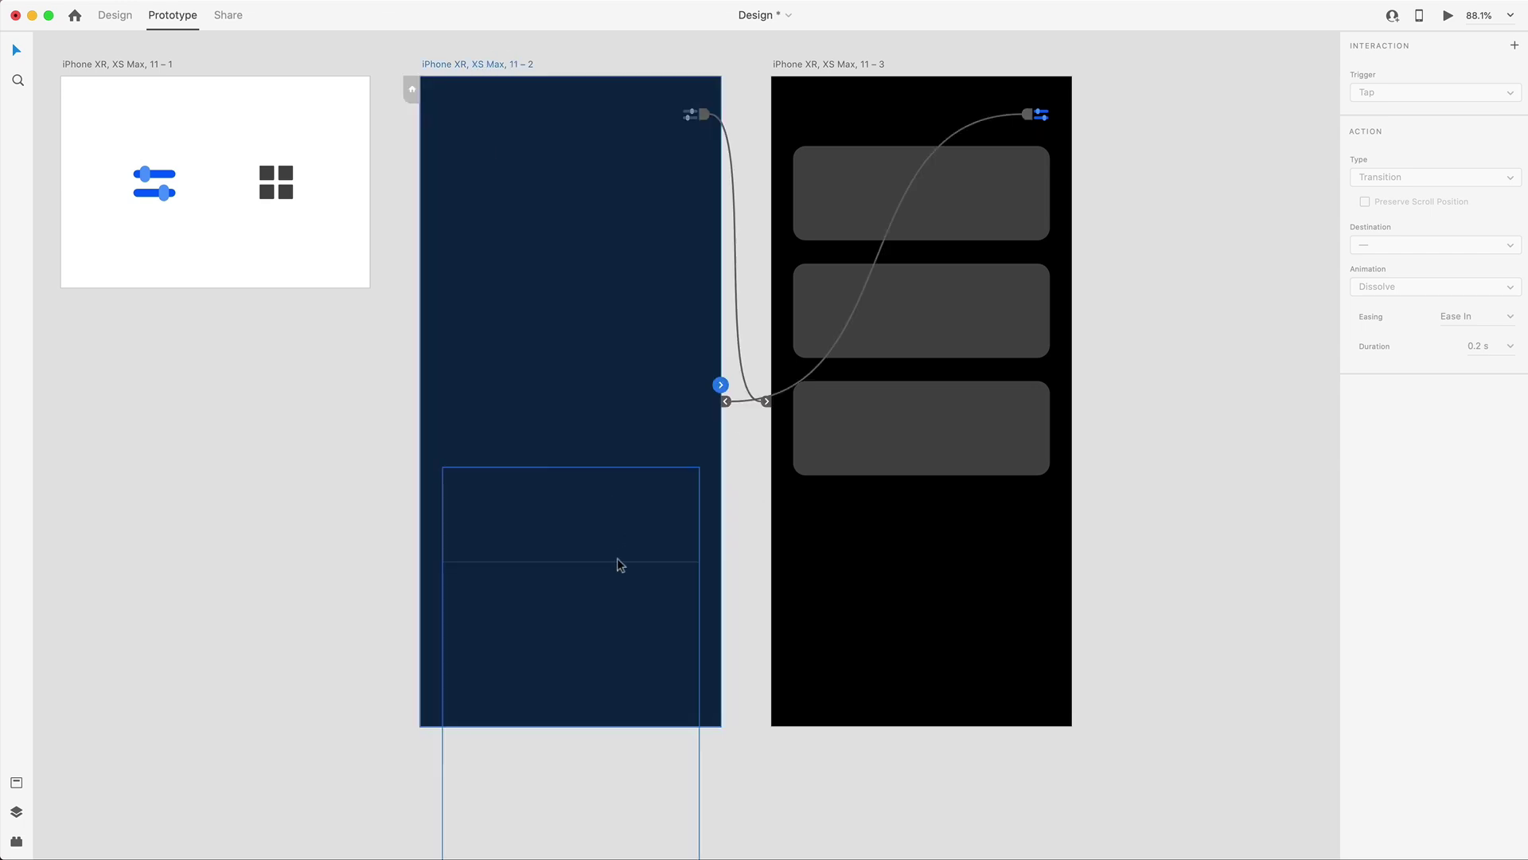
left_click(619, 566)
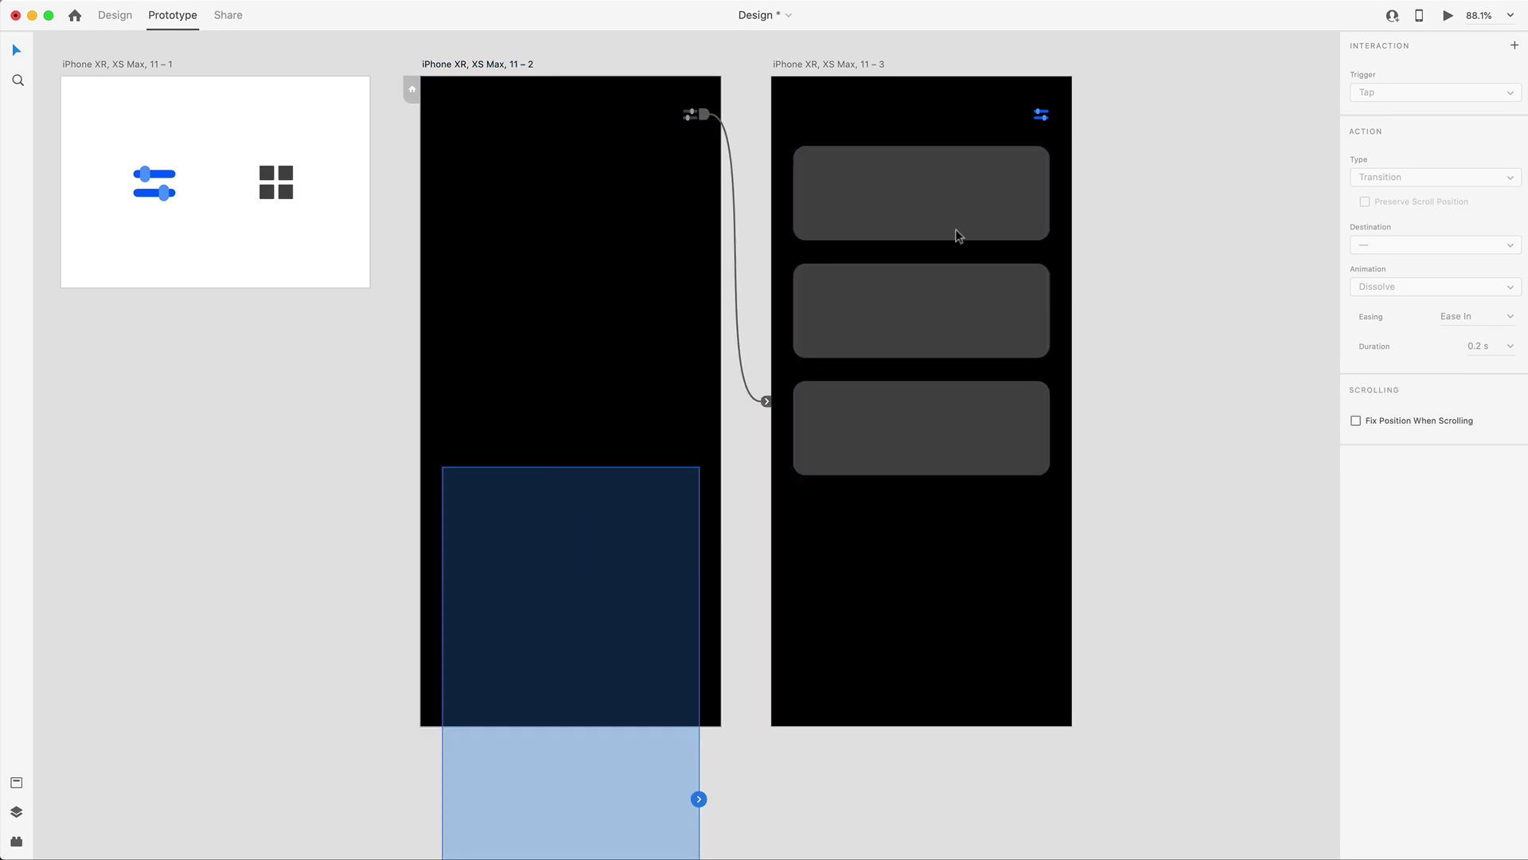
left_click(691, 119)
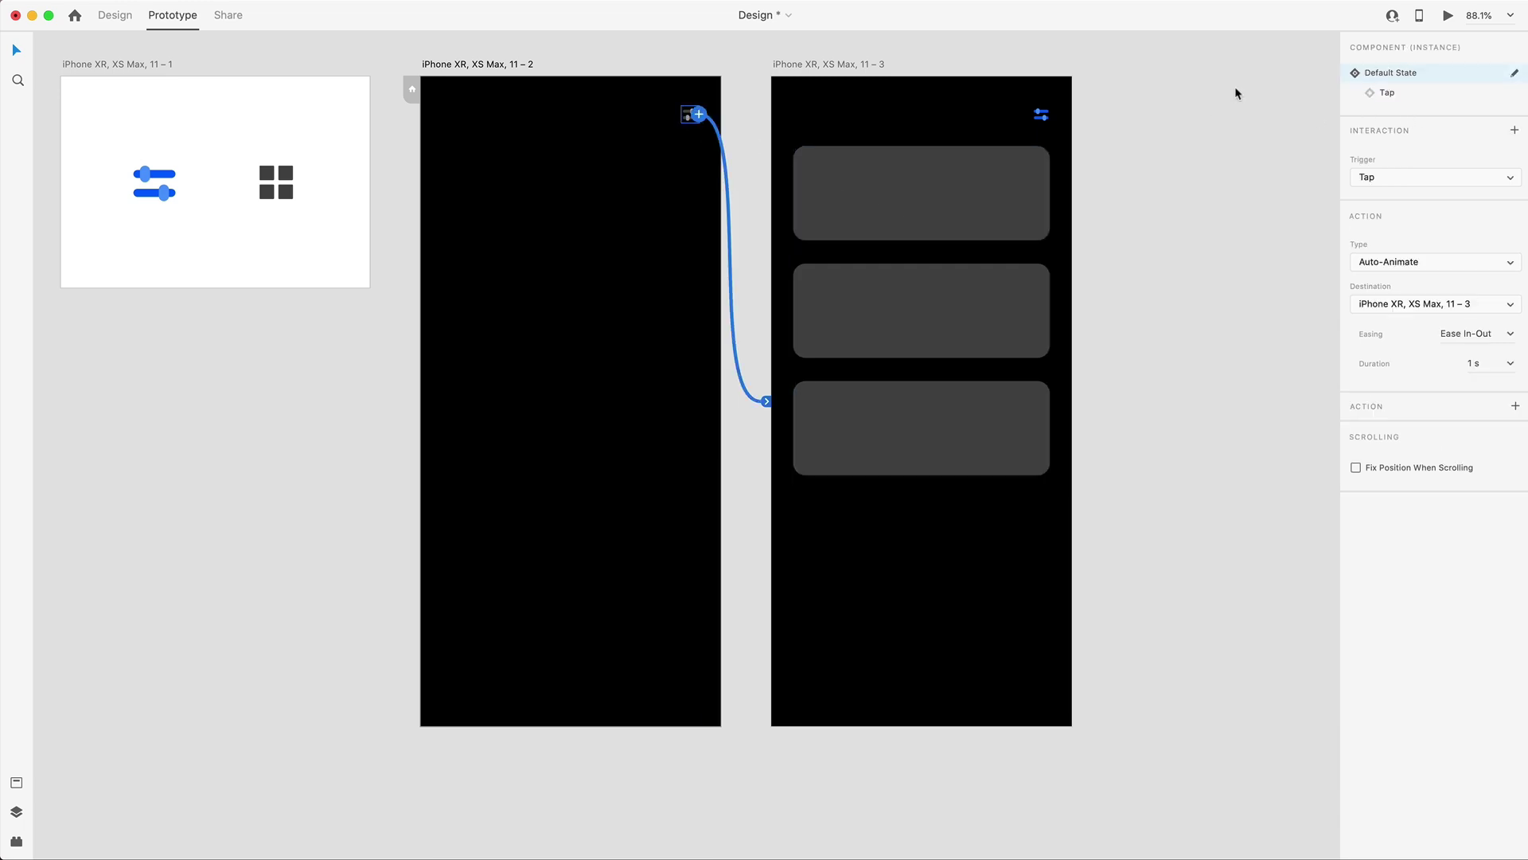
left_click(822, 68)
left_click(1043, 117)
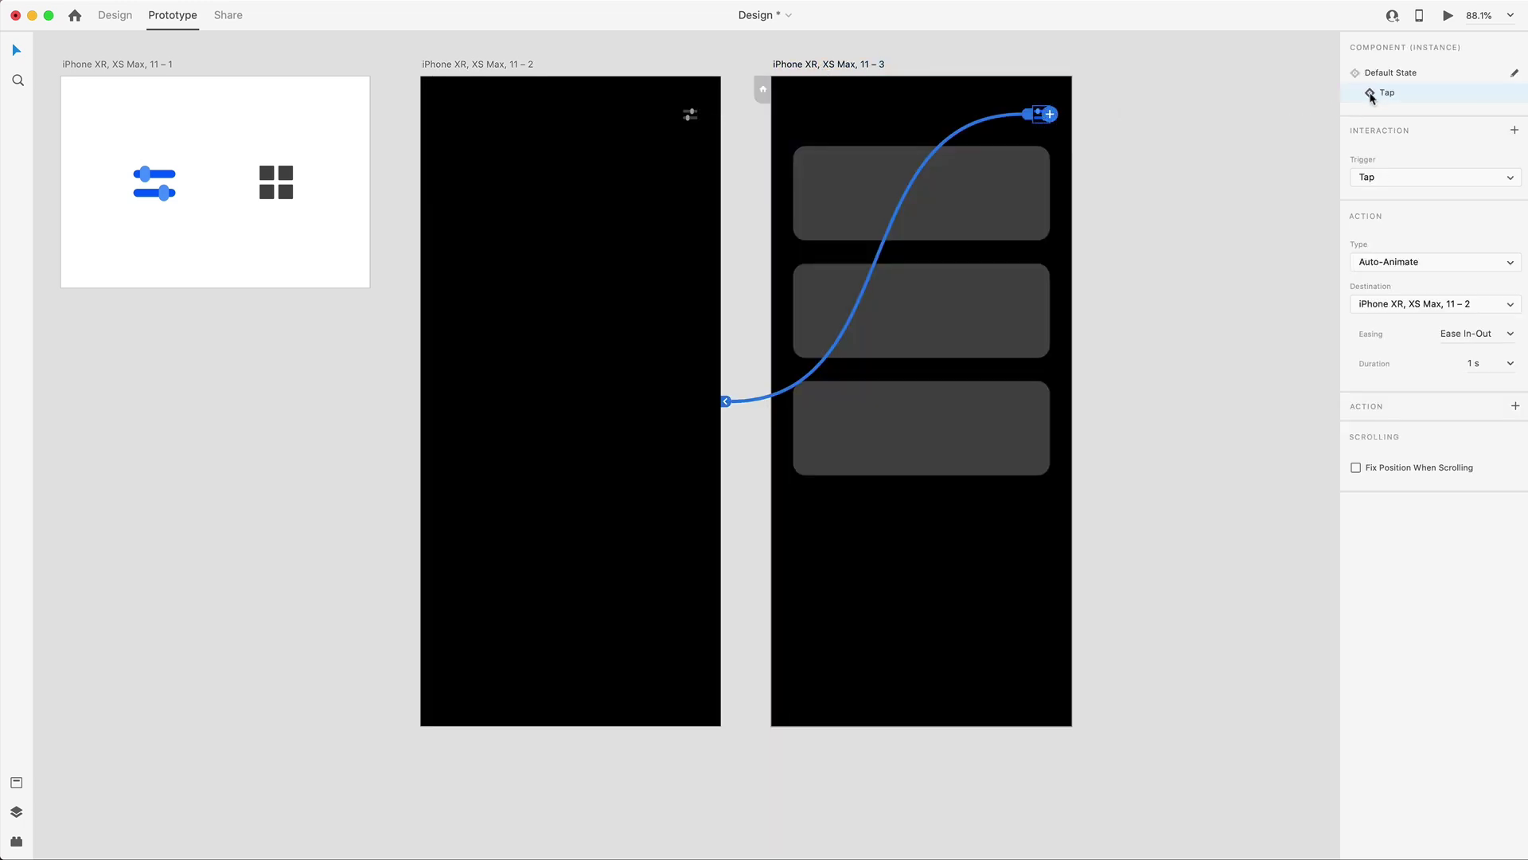
left_click(996, 194)
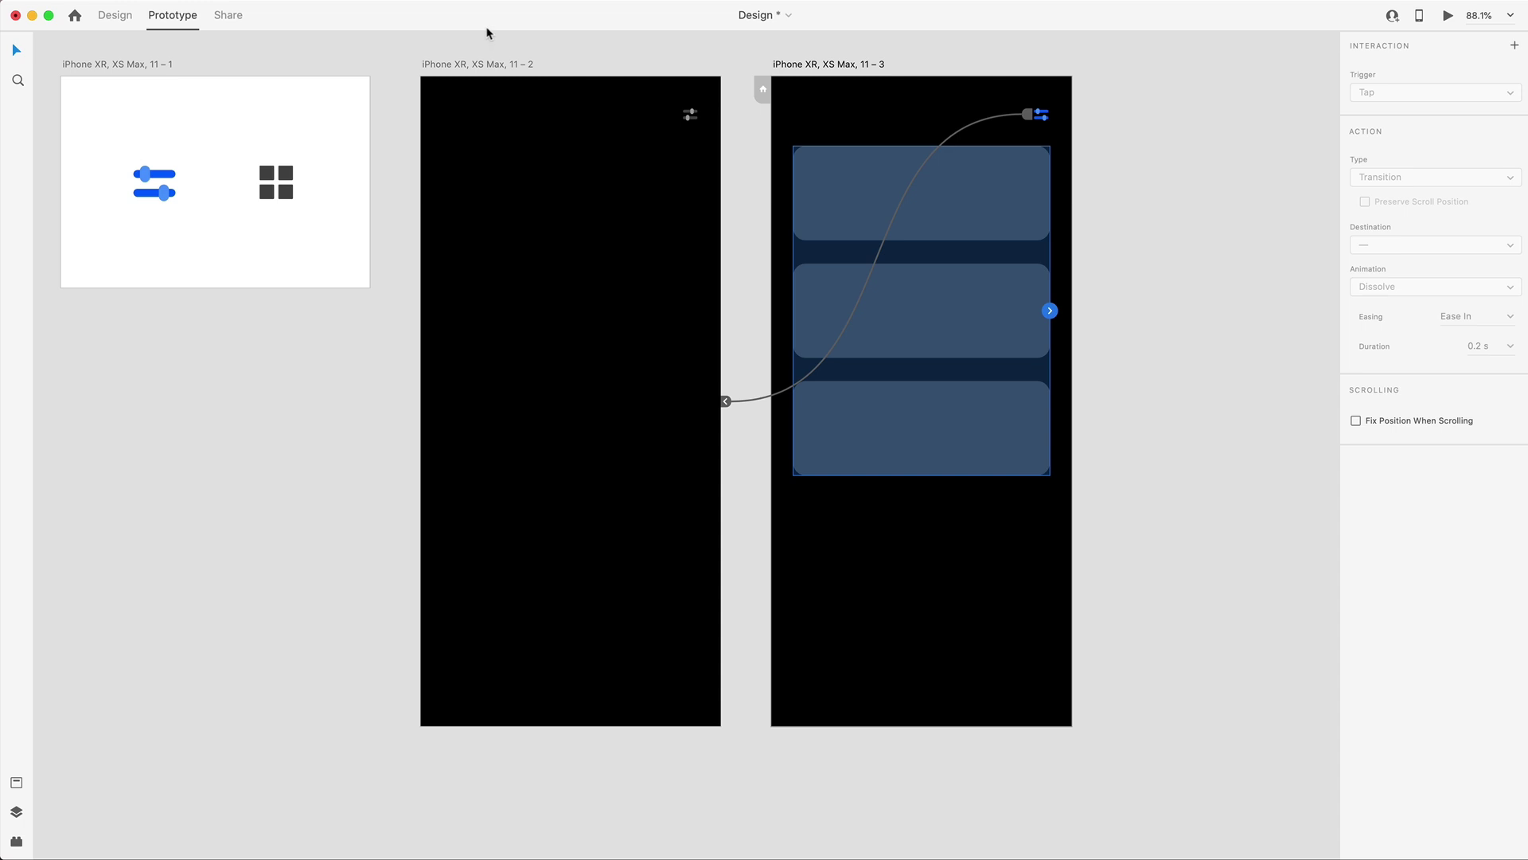
left_click(318, 412)
scroll(322, 415, "left", 5)
scroll(323, 416, "up", 2)
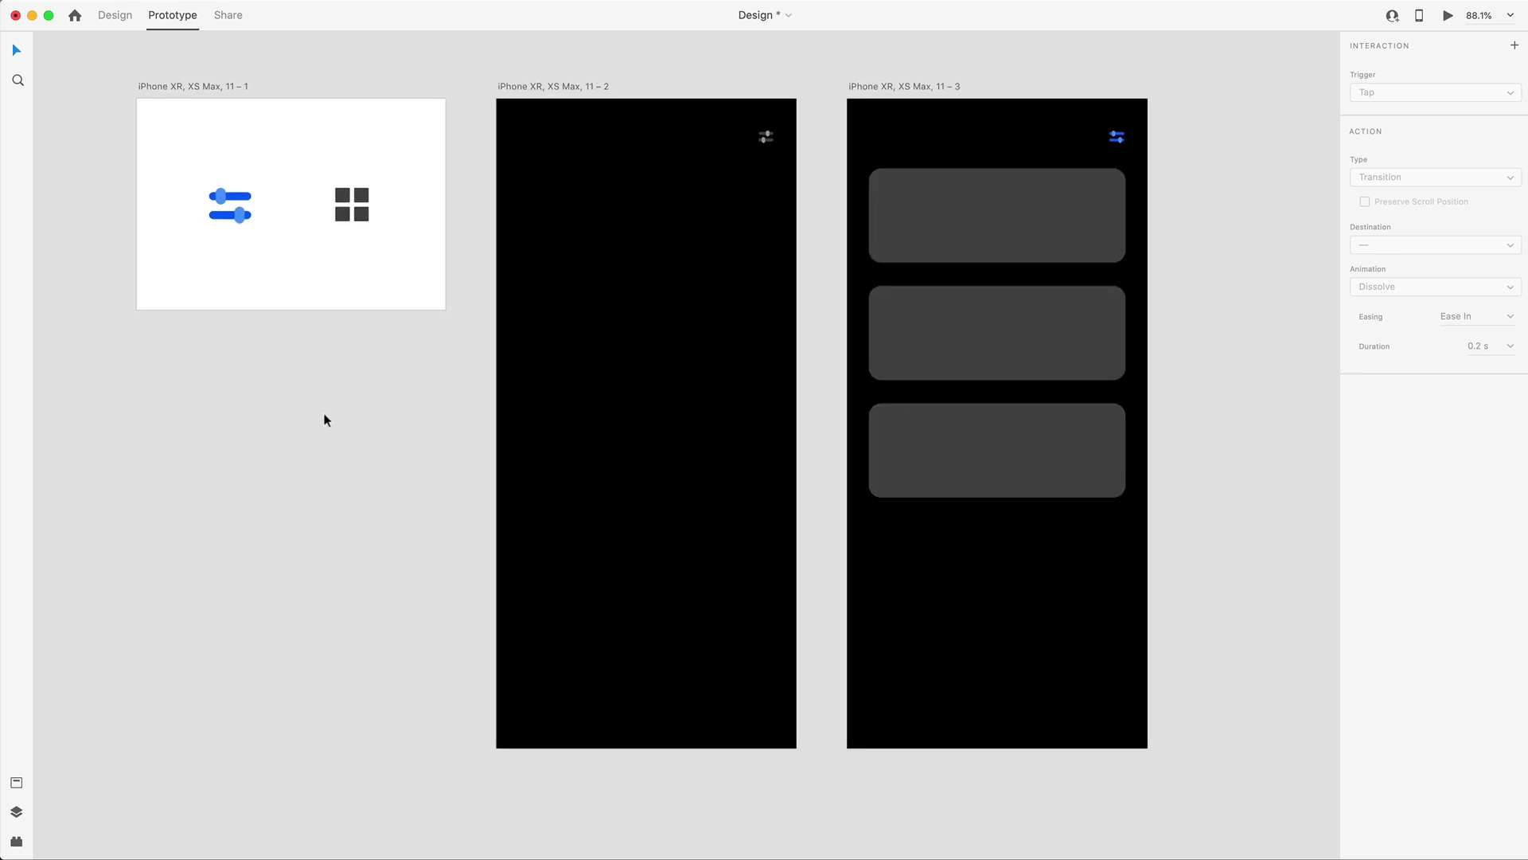